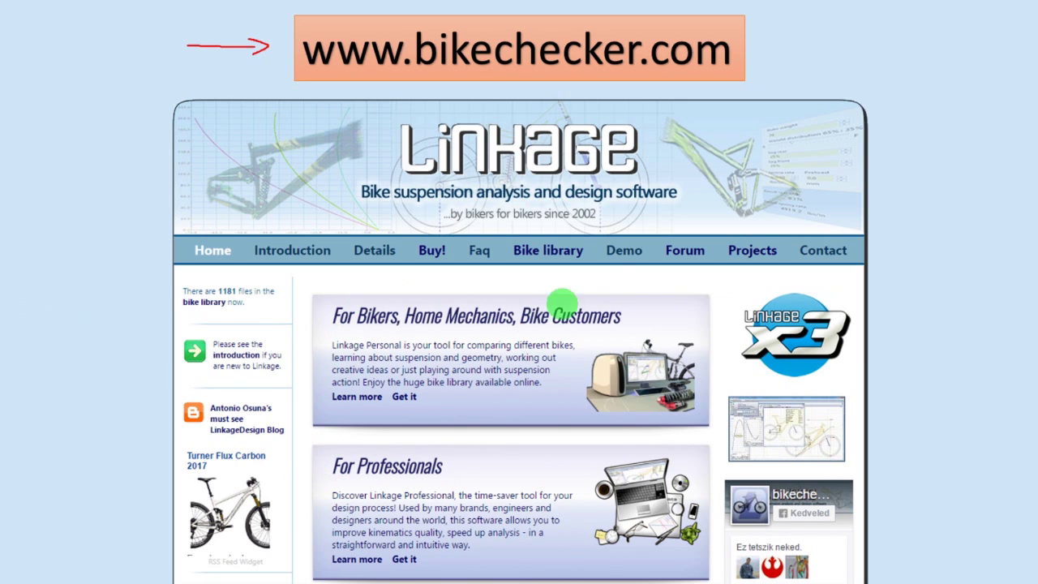
- Mark the demo download spot and the $25 Personal and $299 (USD) Professional licence prices
drag(598, 238, 639, 270)
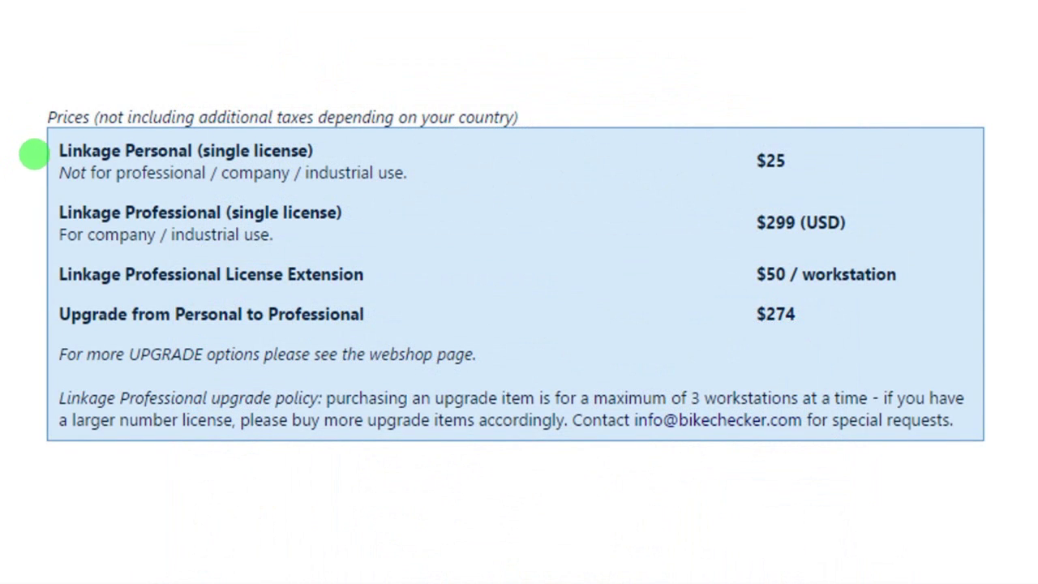
drag(40, 144, 33, 183)
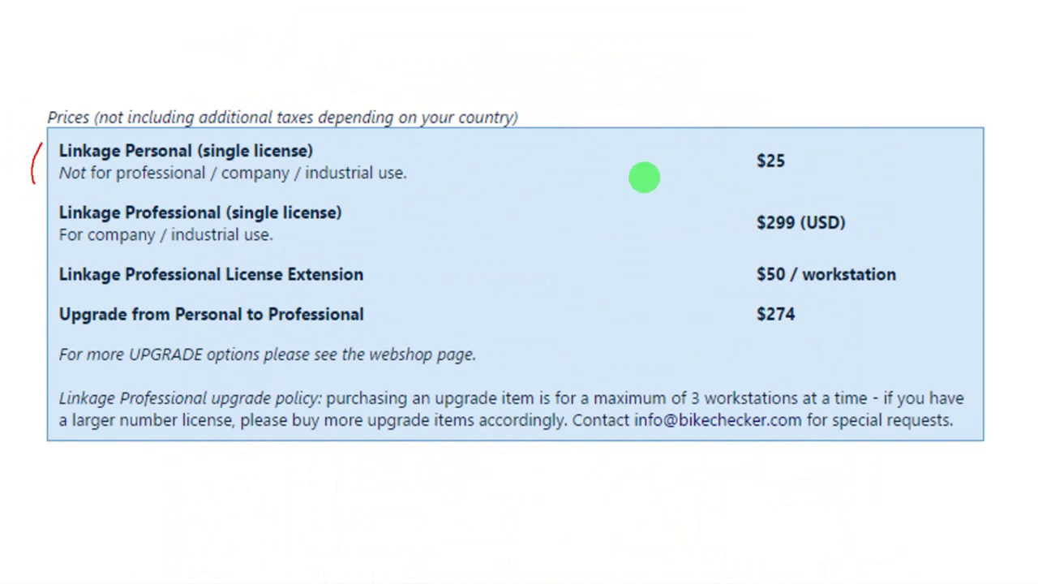
drag(762, 145, 797, 152)
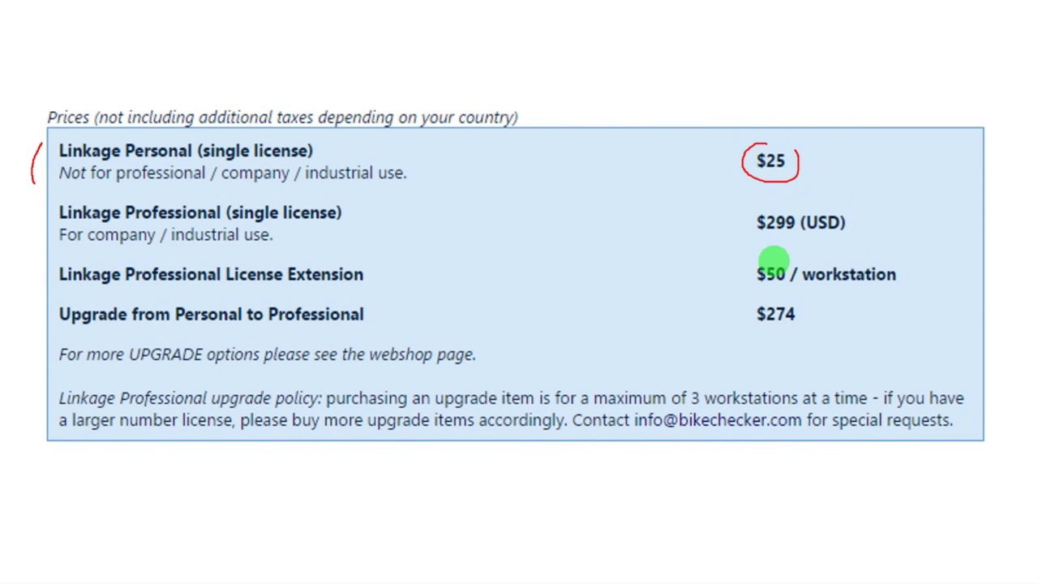
drag(757, 239, 843, 238)
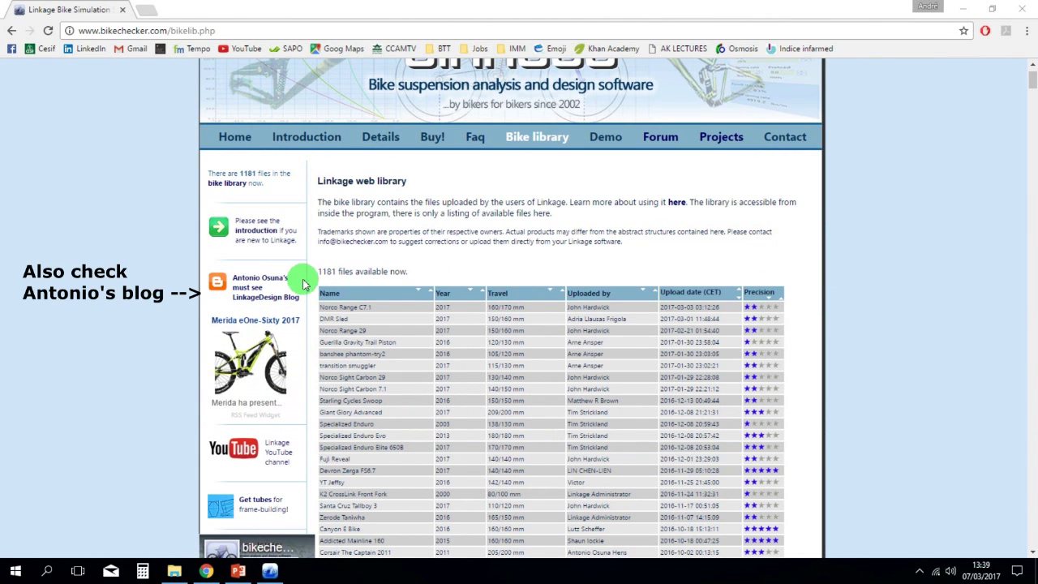
- Scroll down and back up through the bike library's list of 1181 files
scroll(556, 292, down, 5)
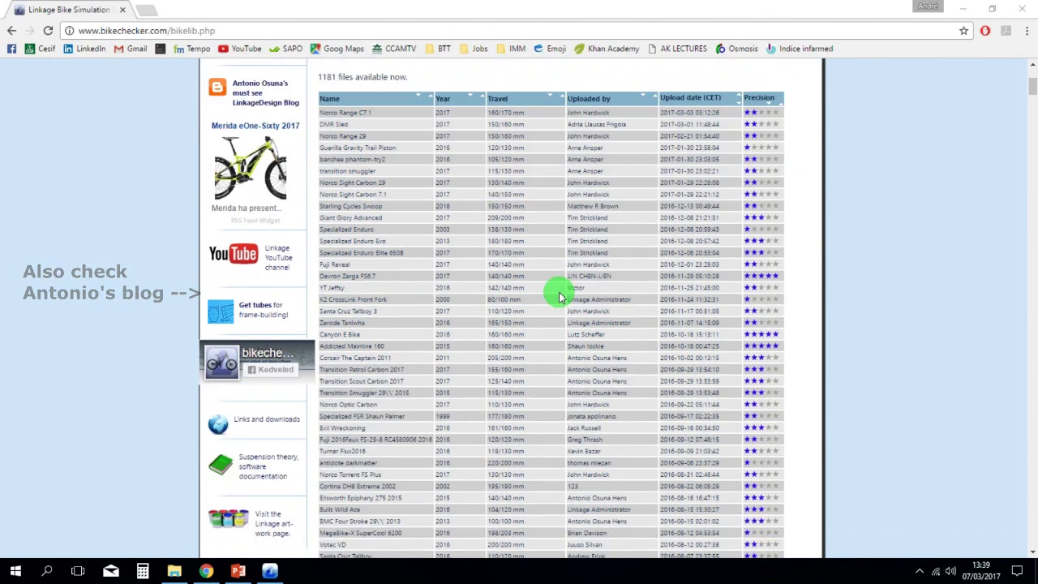
scroll(559, 293, up, 8)
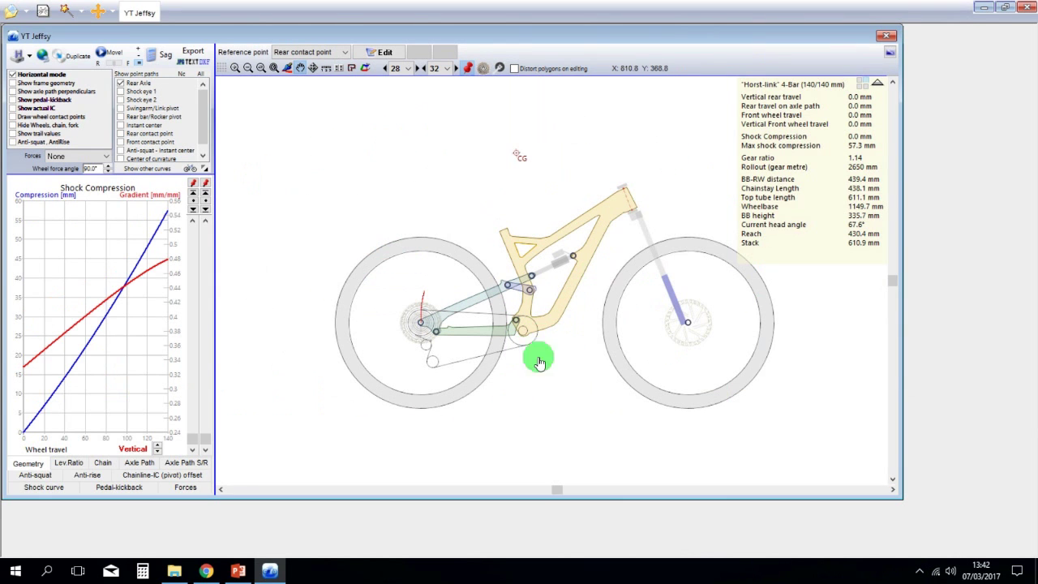
- Set the reference point to Bottom bracket, then view the leverage ratio, anti-squat and anti-rise graphs
click(192, 440)
mouse_move(192, 440)
mouse_down()
mouse_move(189, 303)
mouse_move(204, 260)
mouse_move(190, 436)
mouse_move(206, 405)
mouse_move(215, 319)
mouse_move(209, 232)
mouse_move(232, 332)
mouse_move(232, 443)
mouse_move(193, 444)
mouse_up()
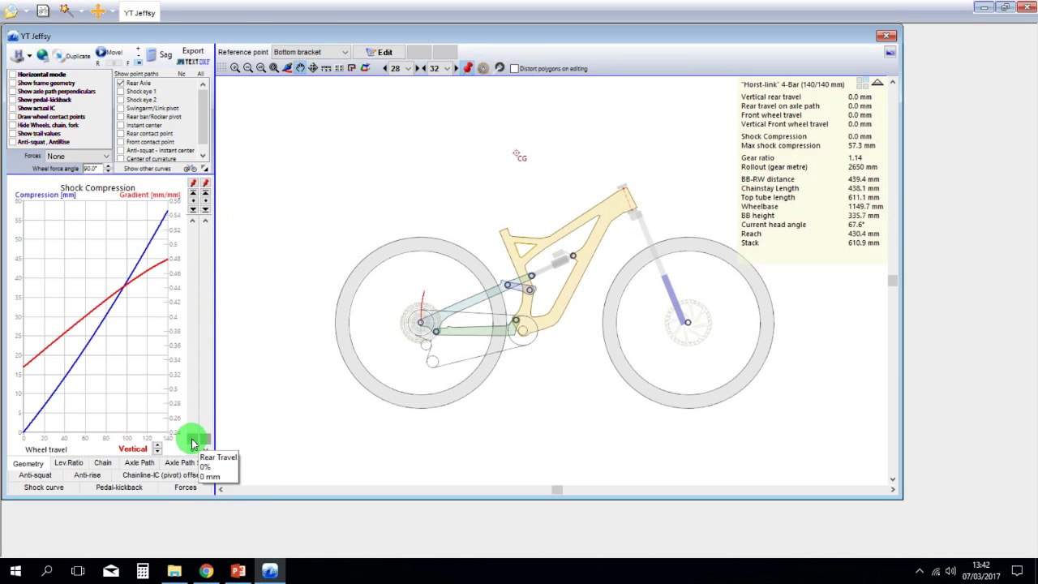
click(69, 467)
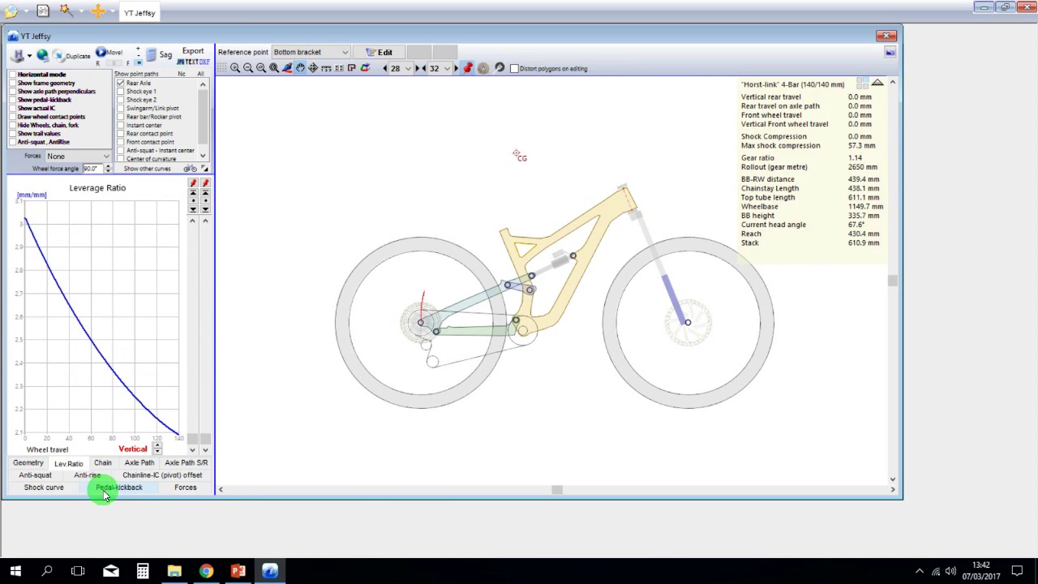
click(44, 484)
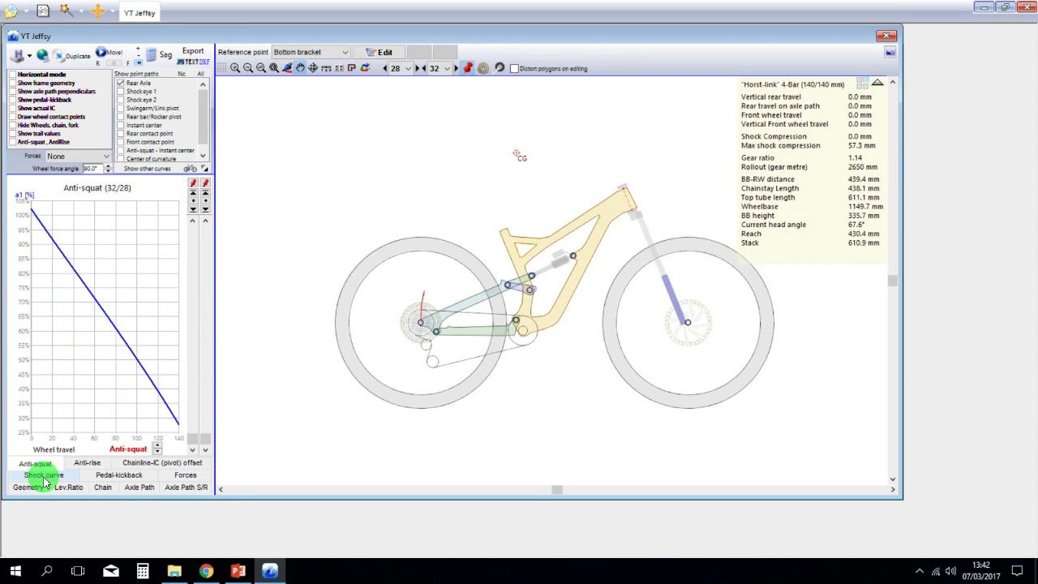
click(87, 466)
mouse_move(140, 415)
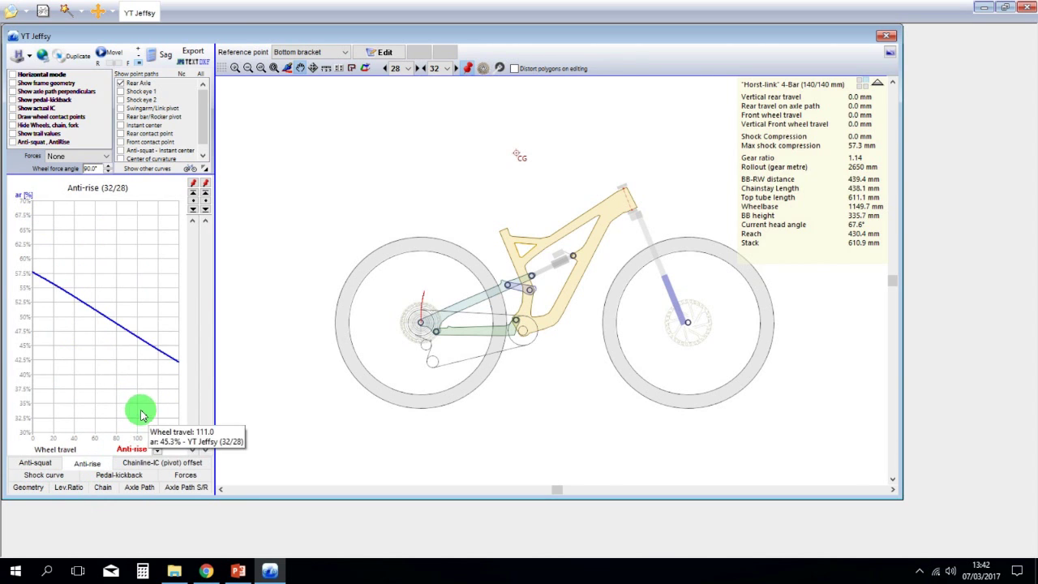
- Show the Jeffsy's frame geometry dimensions, then hide them again
click(13, 83)
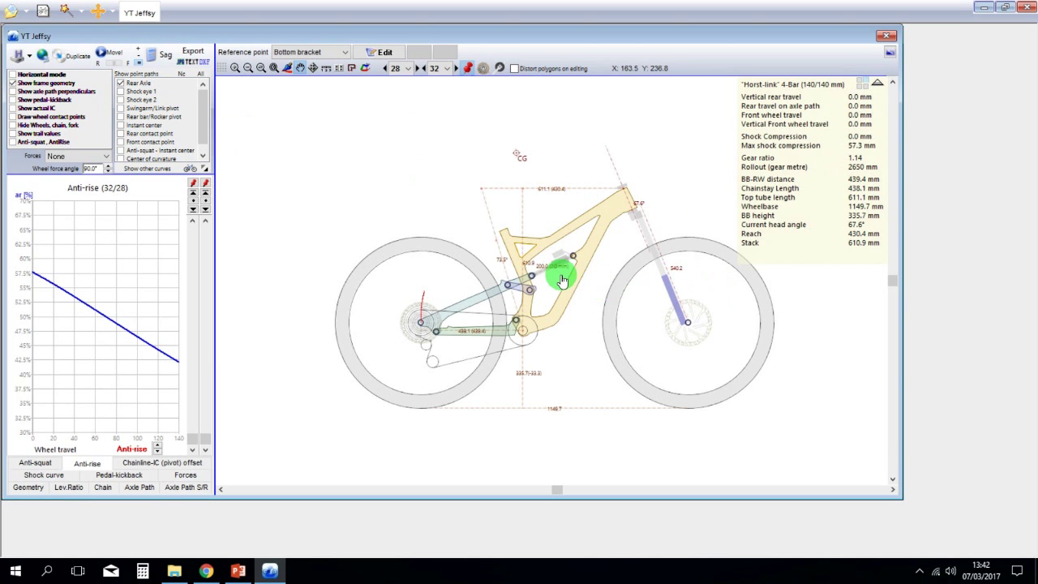
scroll(563, 282, up, 2)
scroll(563, 281, down, 2)
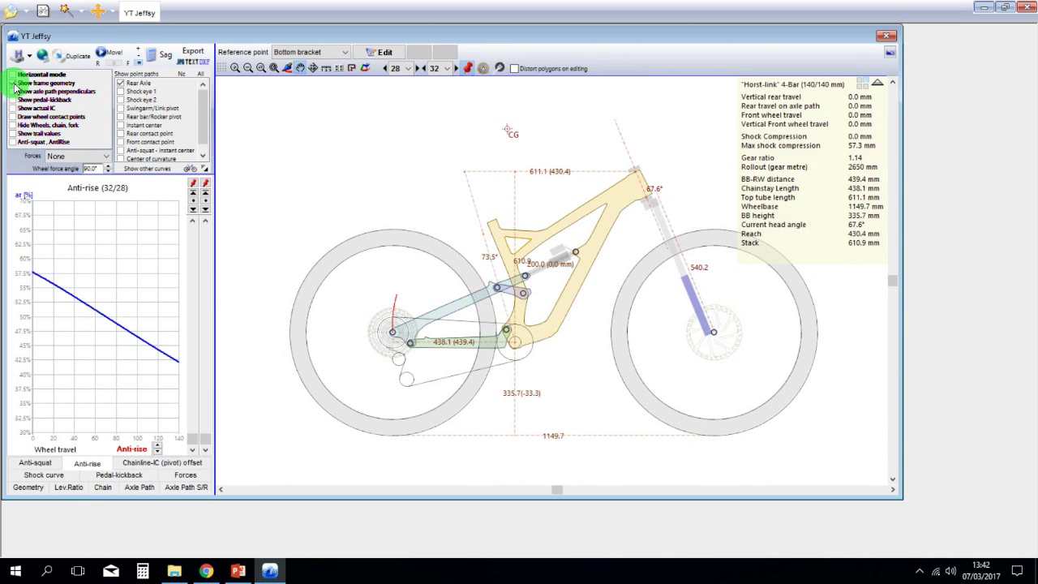
click(13, 83)
- Show the actual instant centre, sweep the rear travel, and overlay the anti-squat and anti-rise lines
click(13, 108)
click(521, 350)
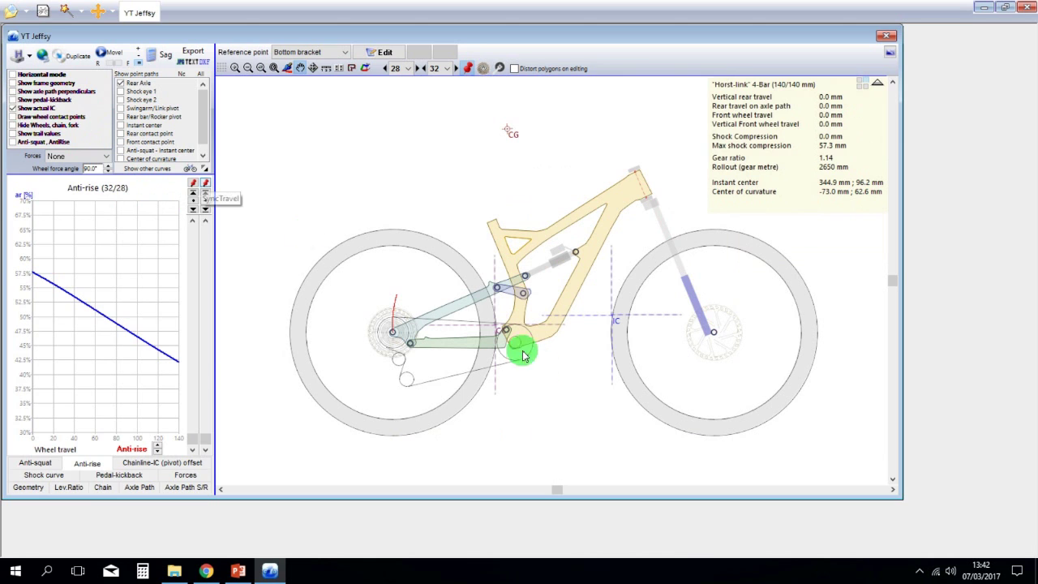
click(195, 445)
mouse_move(195, 444)
mouse_down()
mouse_move(216, 281)
mouse_move(206, 461)
mouse_up()
click(23, 141)
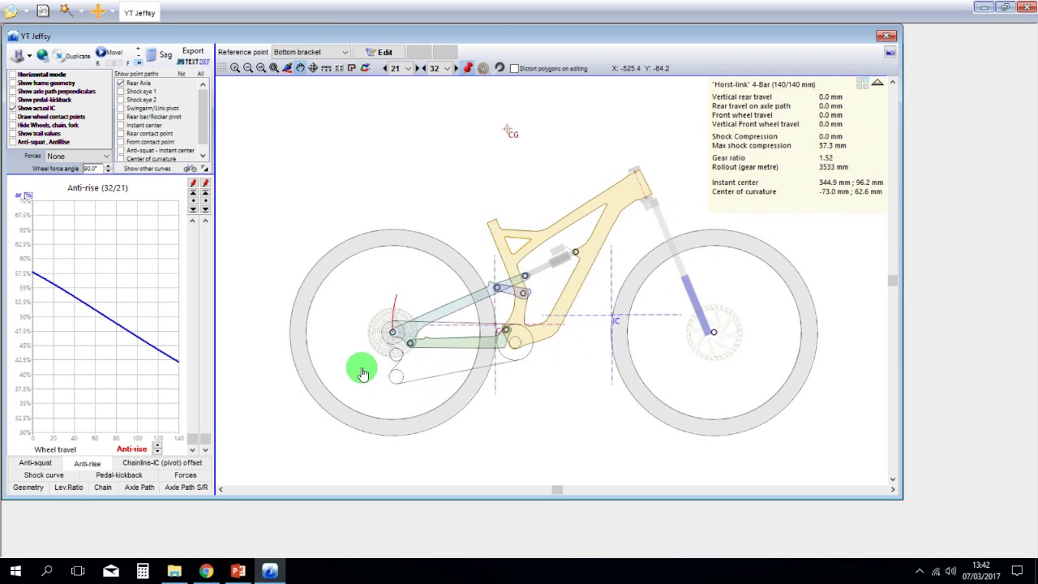
scroll(361, 364, up, 3)
- Switch the rear cog to 42, then 36, and finally 18 teeth for 32/18 gearing
scroll(420, 340, up, 1)
click(397, 68)
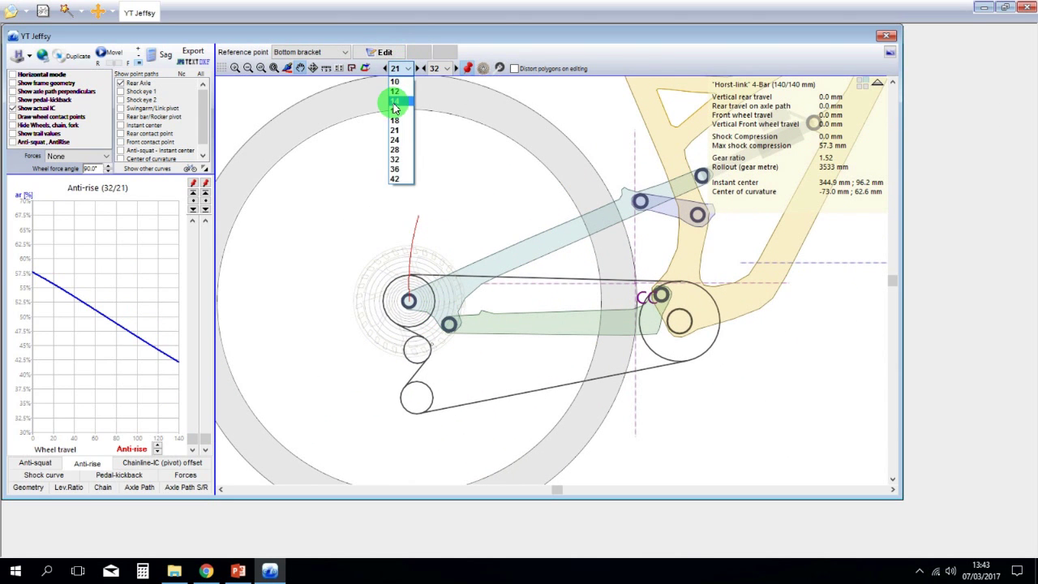
click(397, 137)
click(397, 68)
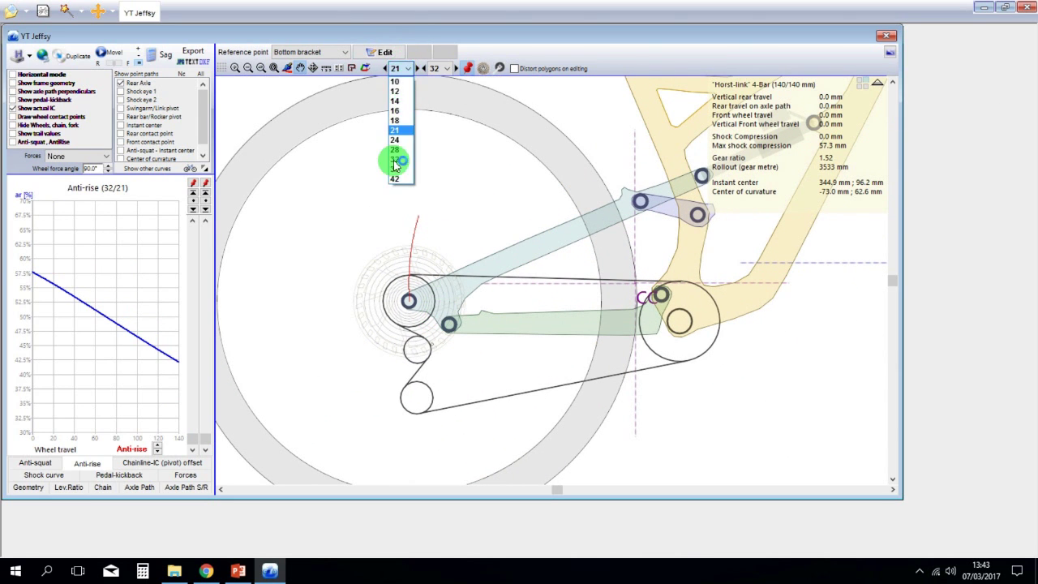
click(396, 179)
click(396, 68)
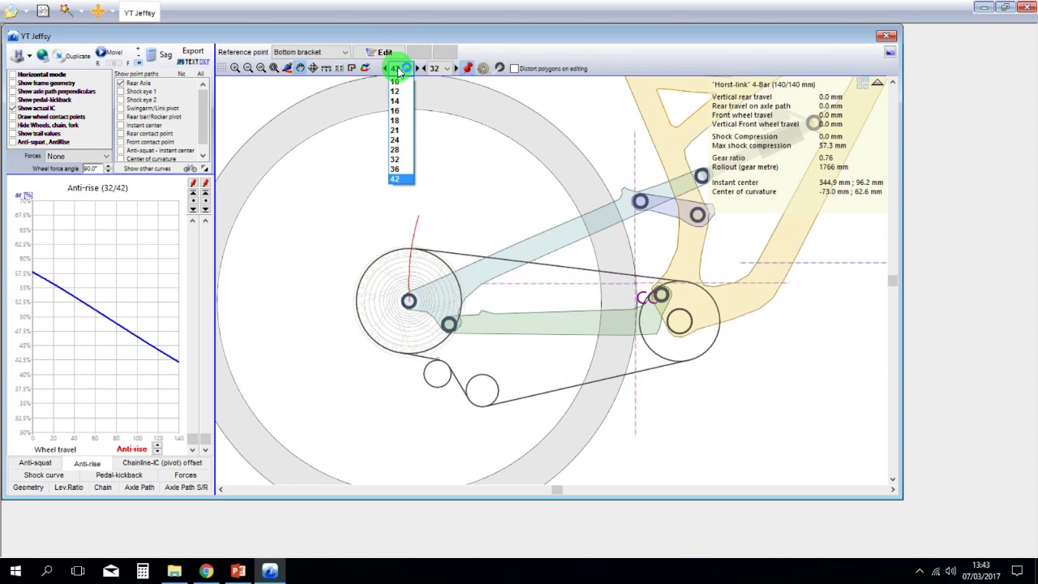
click(397, 169)
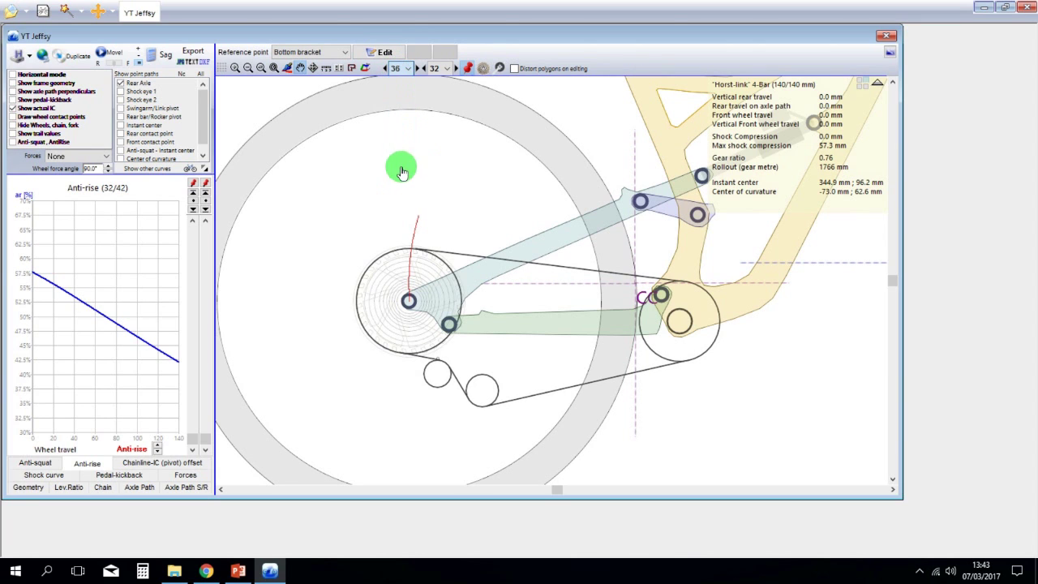
click(399, 68)
drag(400, 122, 471, 181)
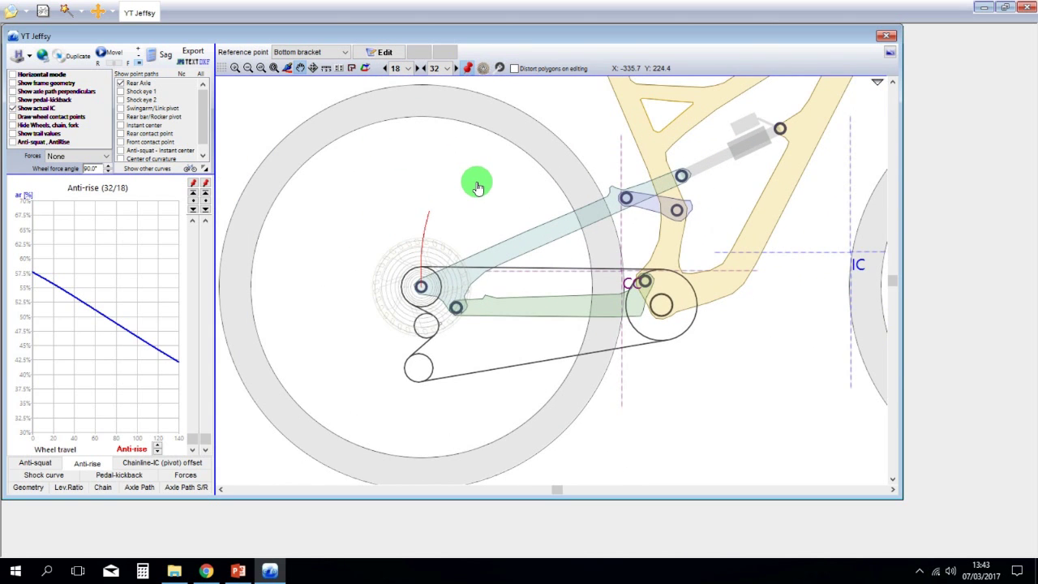
- Zoom out and recentre the whole bike, then start a new bike model
scroll(477, 187, down, 5)
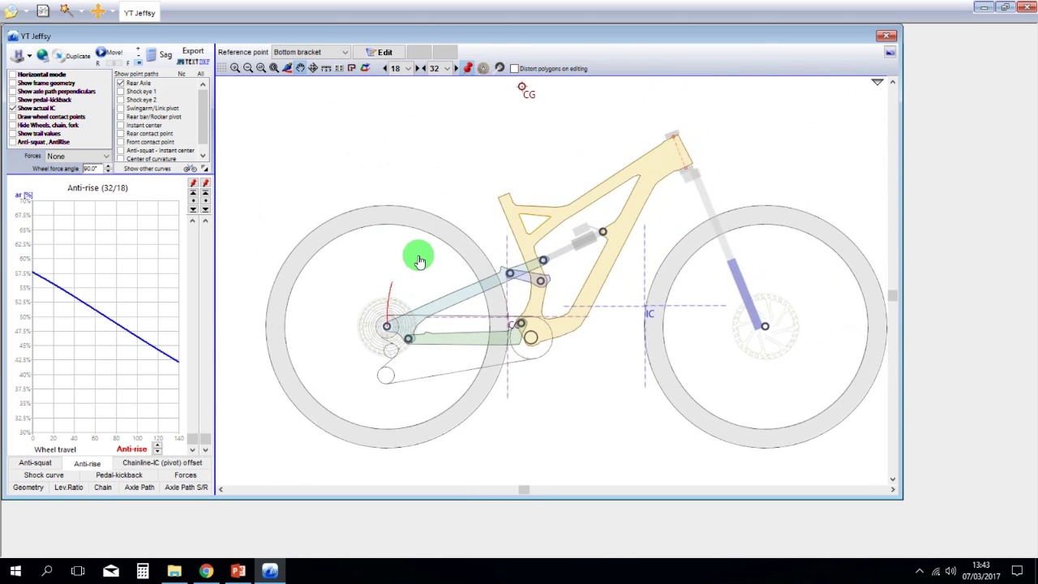
drag(420, 261, 402, 254)
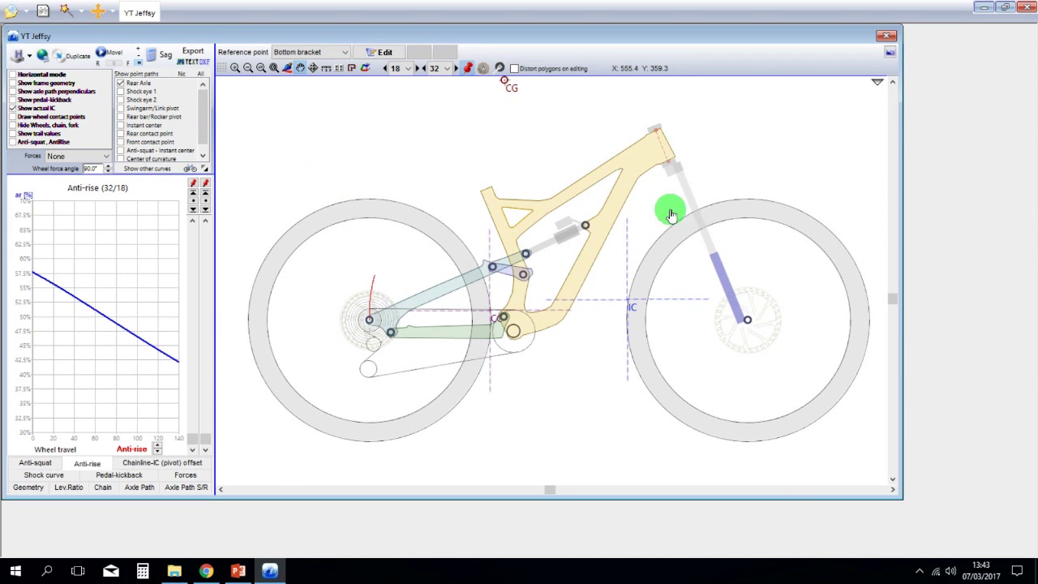
click(42, 13)
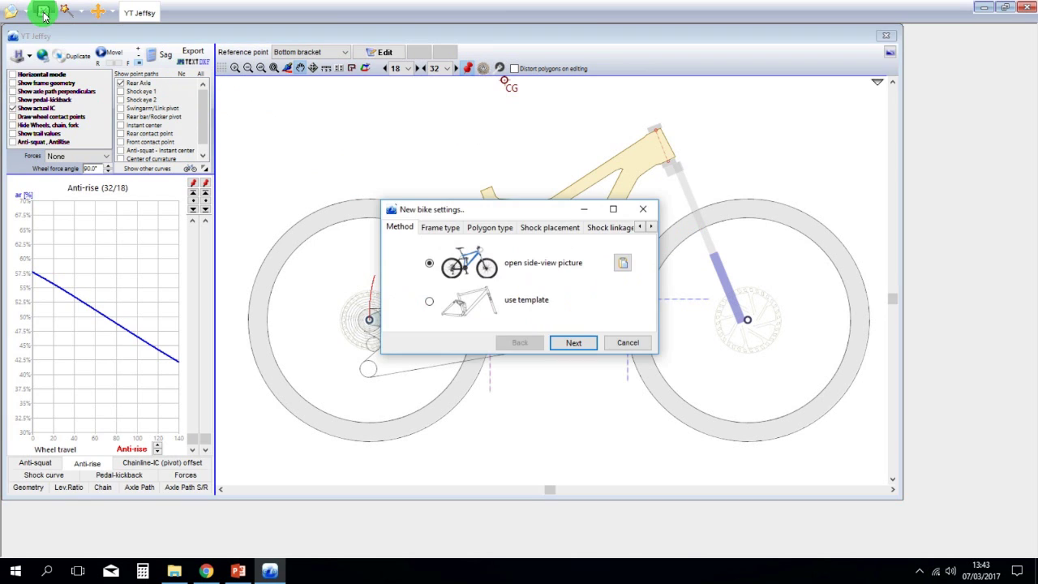
- Paste the frame schematic as the side-view picture and pick the Short link 4-Bar (VPP) frame type
click(623, 263)
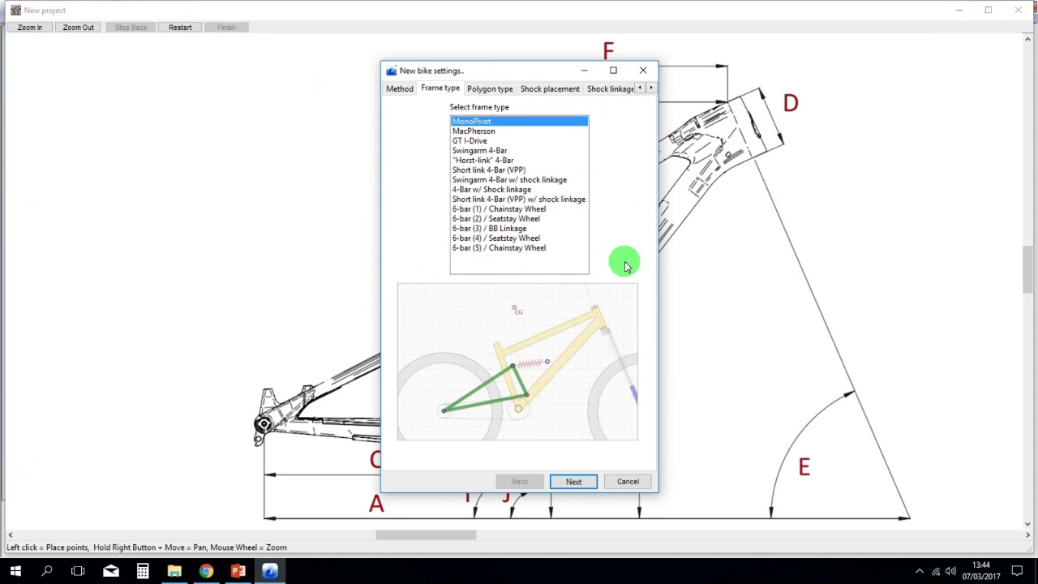
mouse_move(500, 71)
mouse_down()
mouse_move(146, 58)
mouse_move(153, 63)
mouse_move(132, 78)
mouse_move(250, 74)
mouse_up()
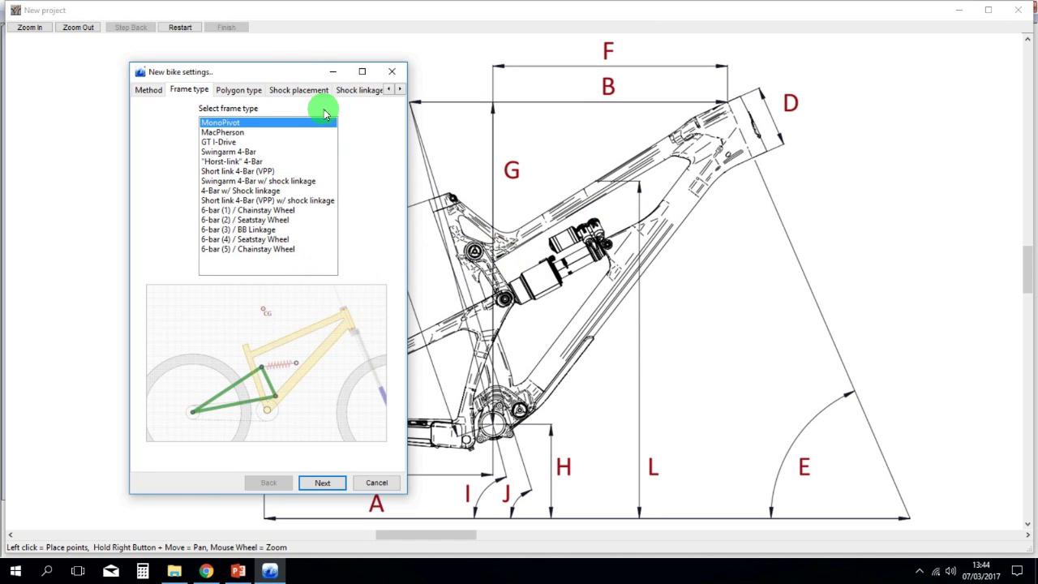
drag(302, 72, 329, 76)
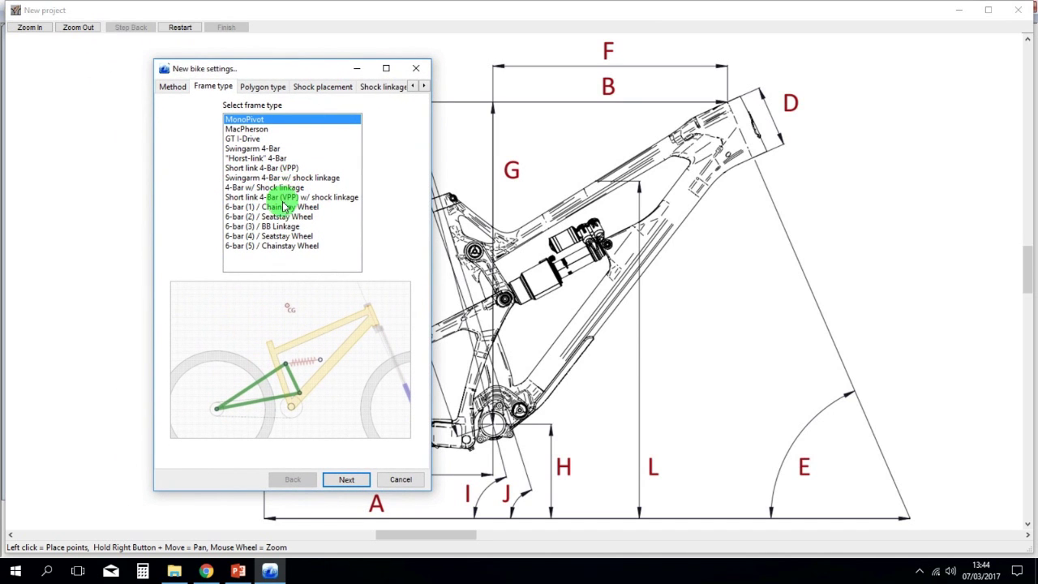
click(271, 167)
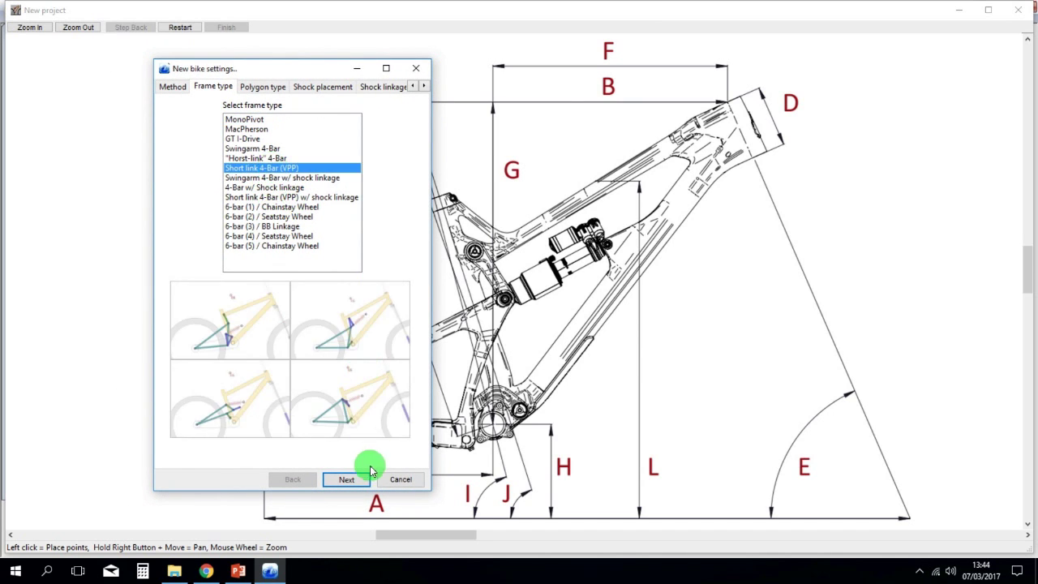
- Confirm the frame type and mark the rear axle at the drawing's rear dropout
click(347, 480)
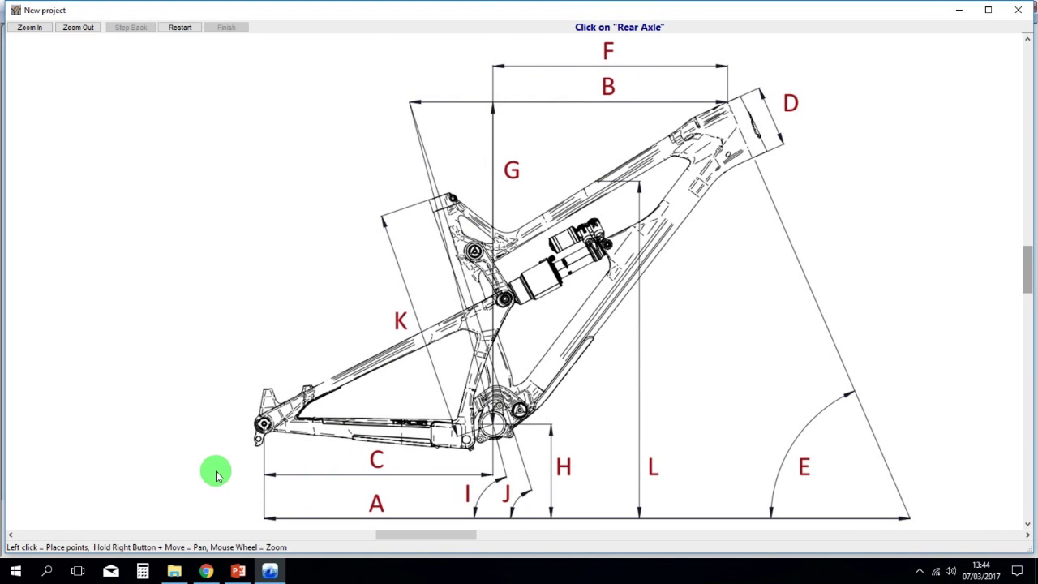
scroll(209, 472, up, 1)
scroll(203, 473, up, 2)
drag(1025, 272, 1026, 337)
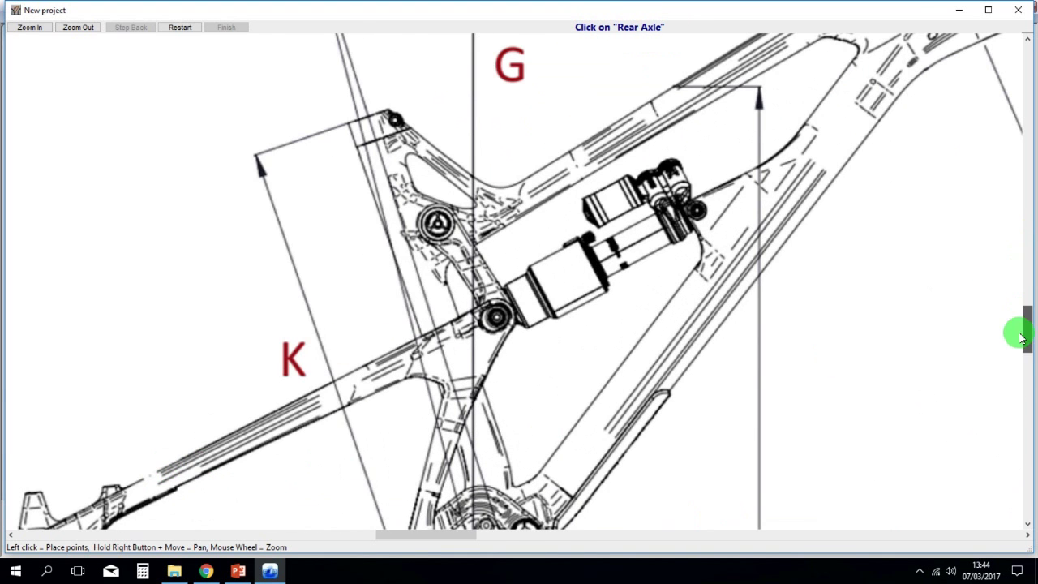
drag(456, 536, 325, 519)
click(232, 415)
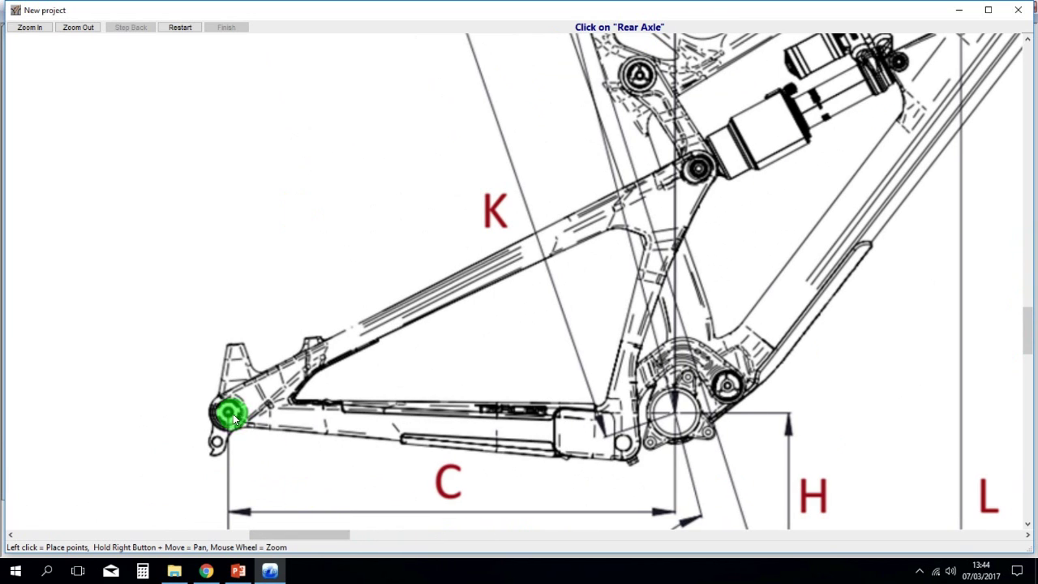
drag(292, 533, 296, 540)
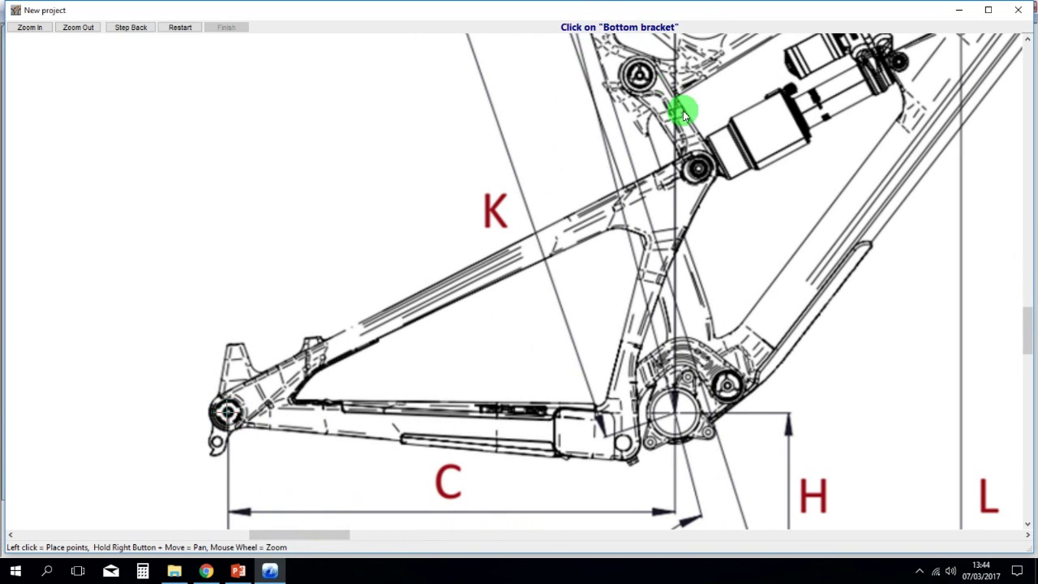
- Mark the bottom bracket and both shock eyes on the frame drawing
click(677, 417)
scroll(549, 341, down, 2)
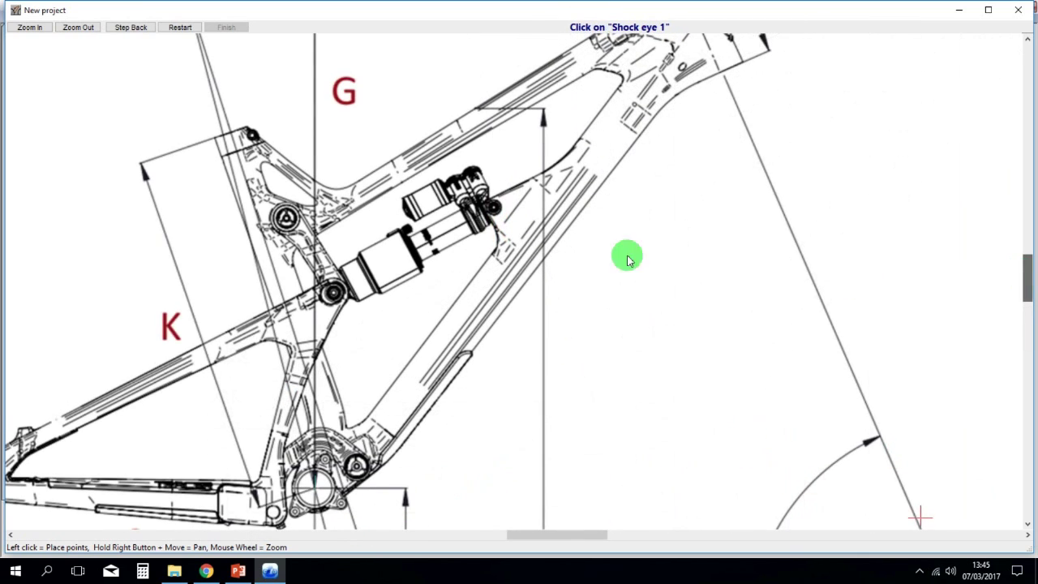
scroll(521, 252, up, 1)
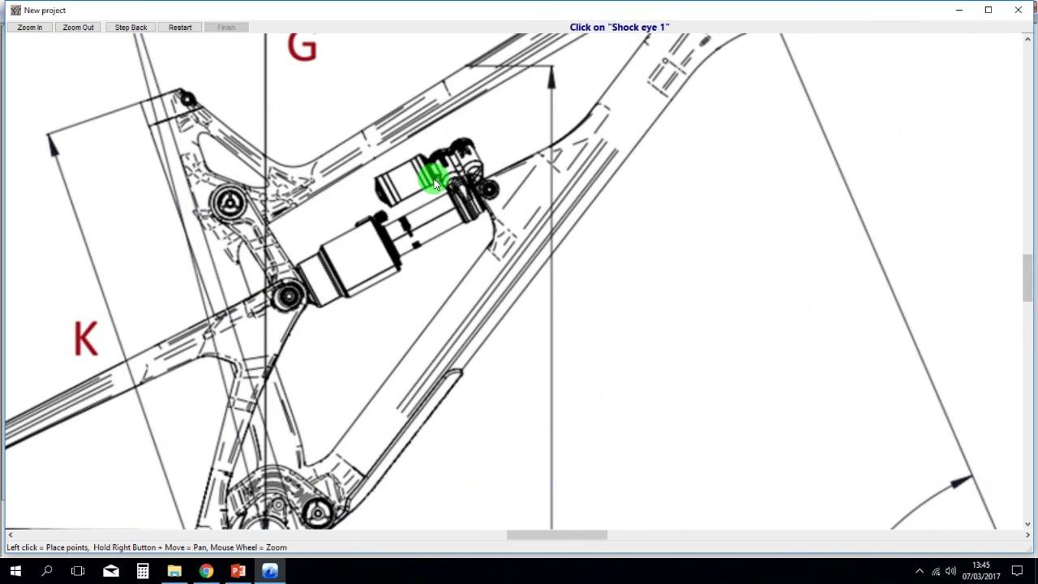
click(489, 193)
scroll(290, 300, up, 1)
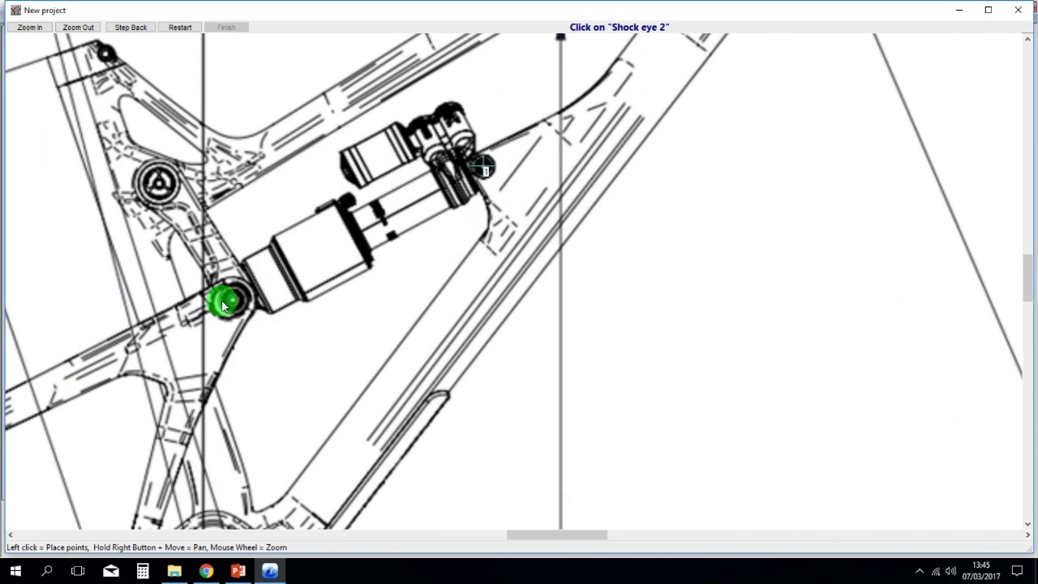
click(233, 303)
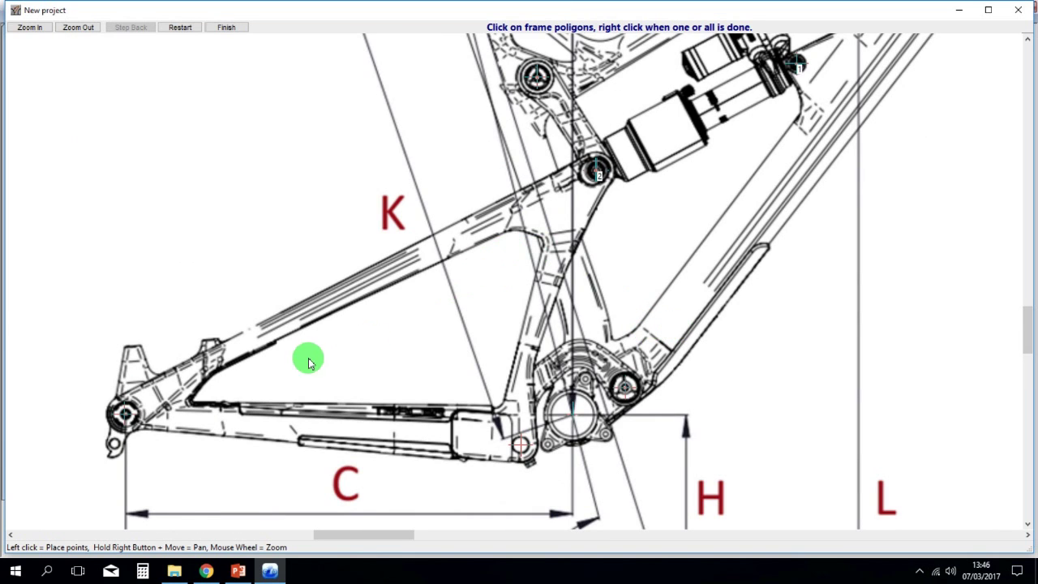
- Trace the first closed frame polygon around the front frame and assign its frame part
click(193, 403)
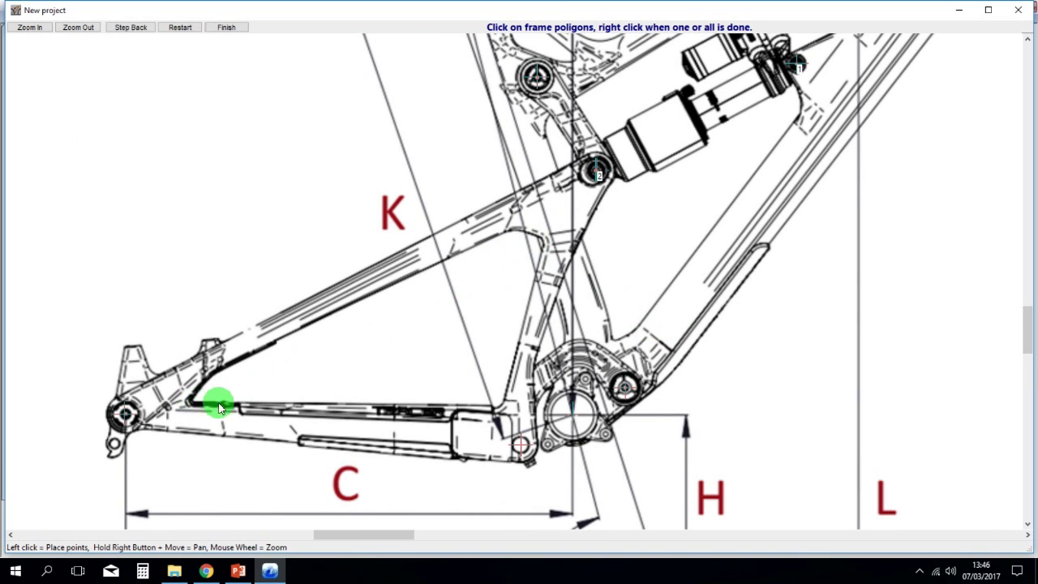
click(499, 408)
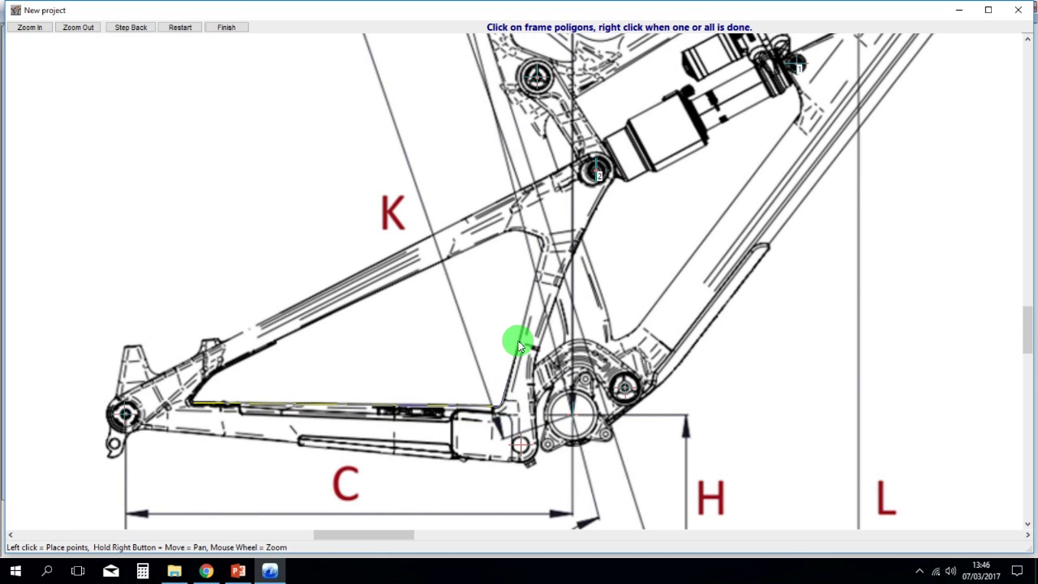
click(520, 346)
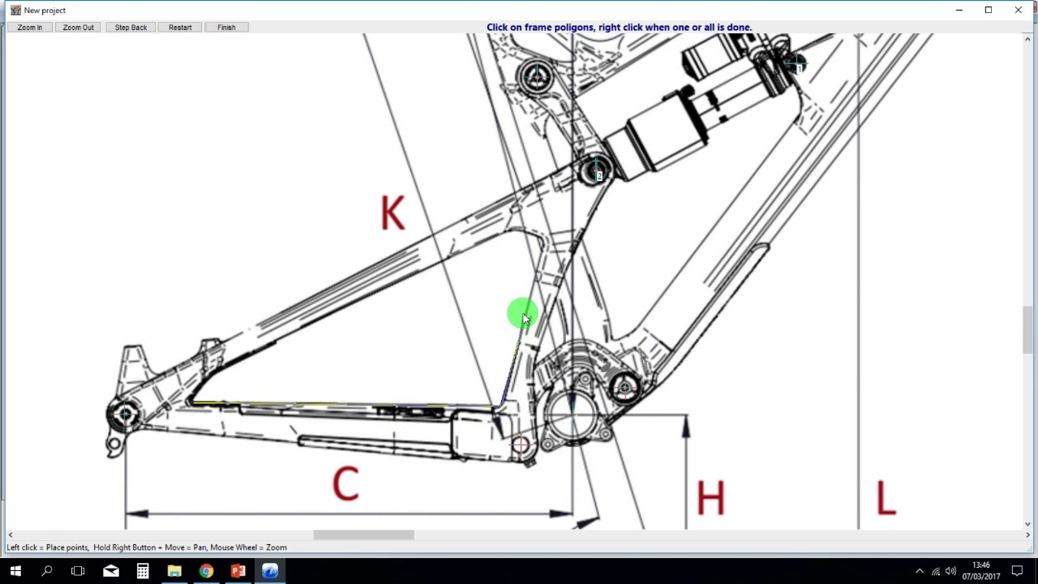
click(542, 243)
click(515, 229)
click(259, 349)
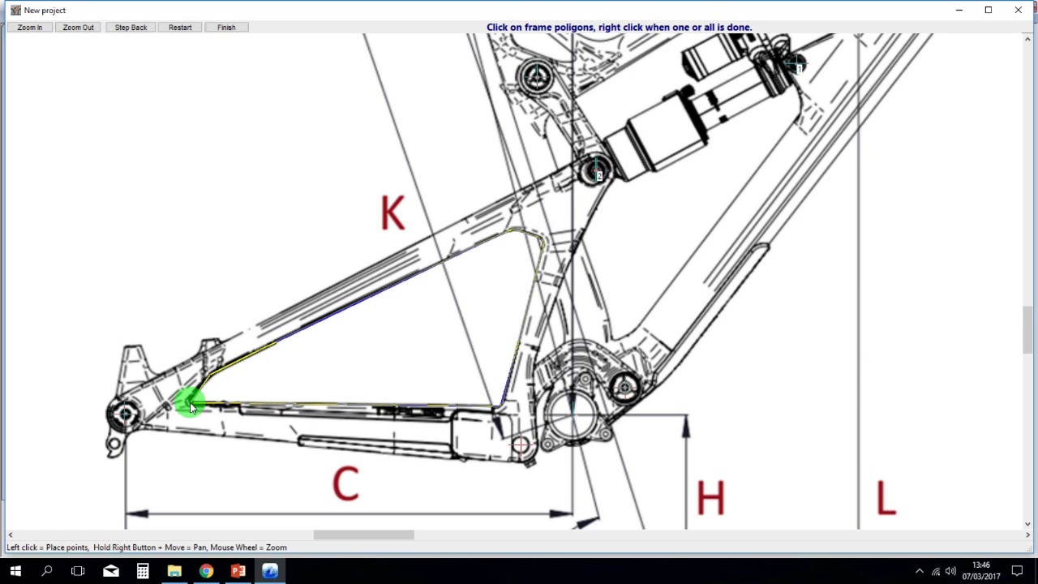
right_click(191, 407)
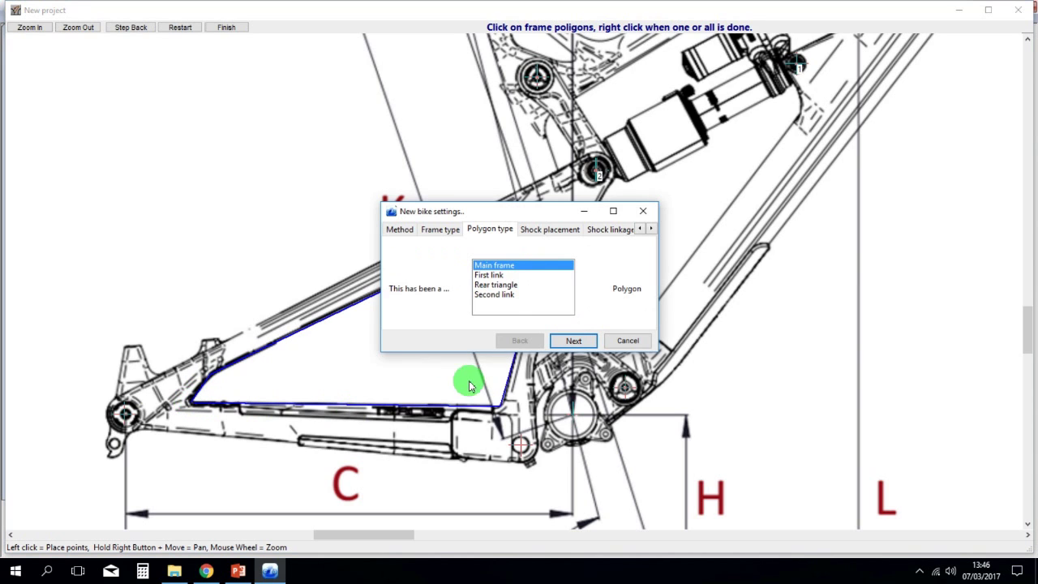
click(504, 285)
click(574, 341)
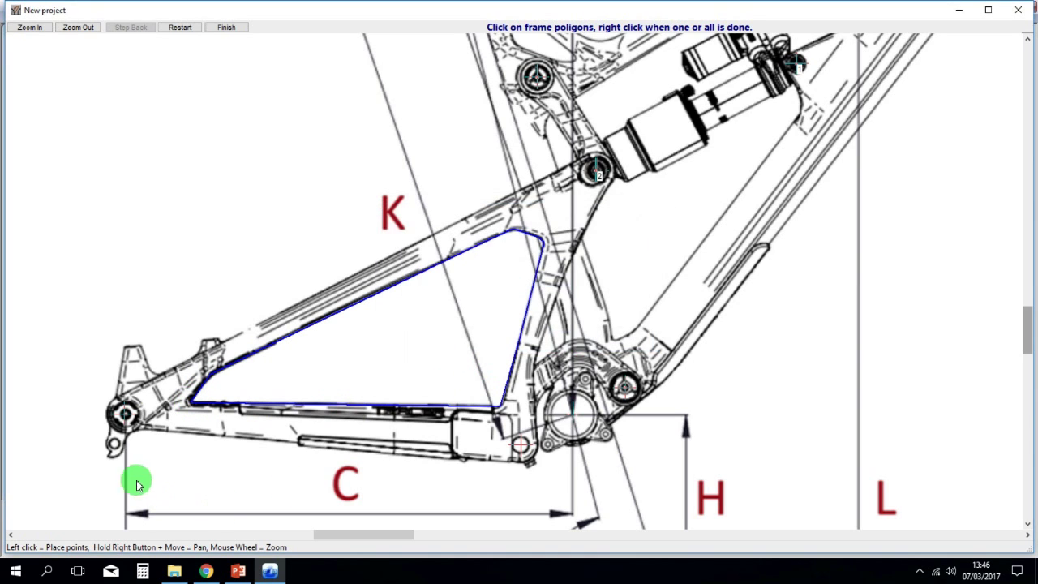
- Trace a second closed polygon up to the shock pivot, assign its part, and finish polygons
click(139, 434)
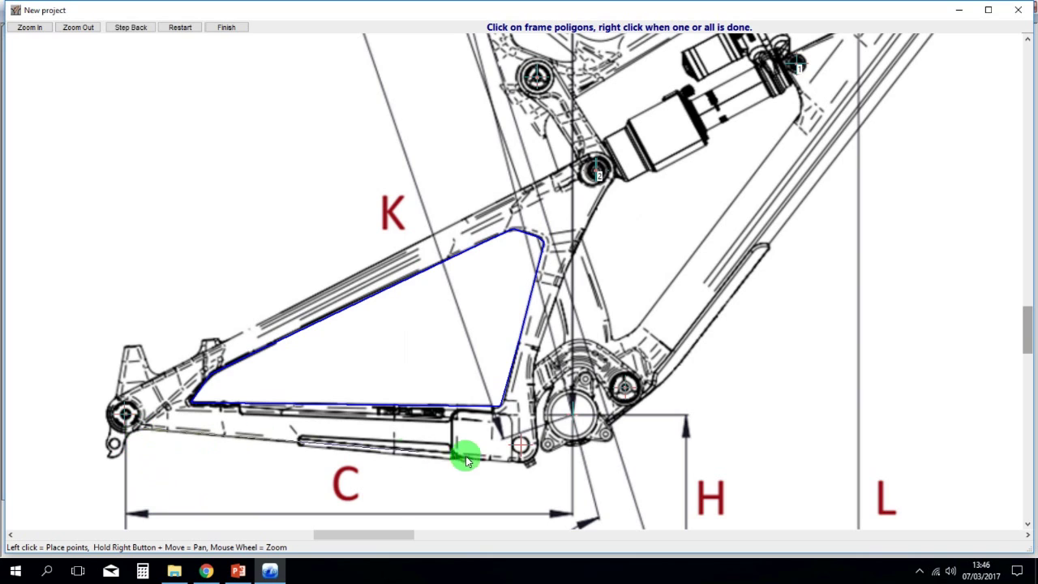
click(532, 461)
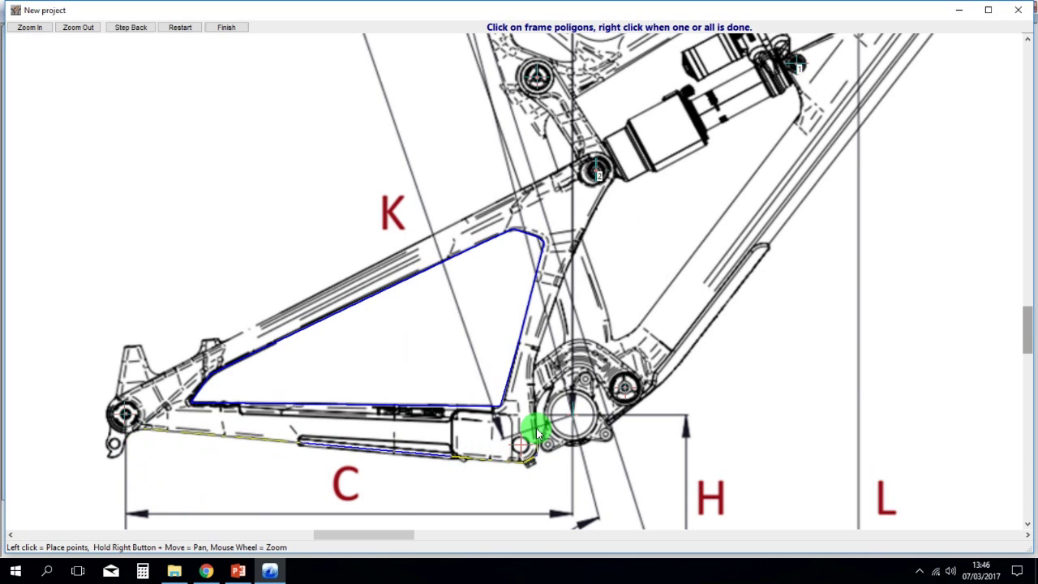
click(537, 347)
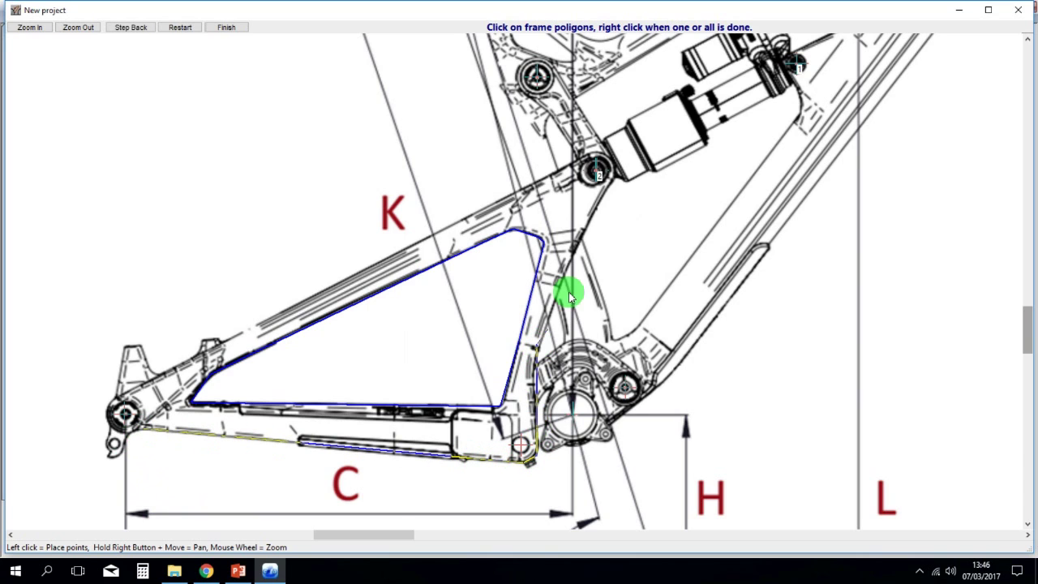
click(599, 158)
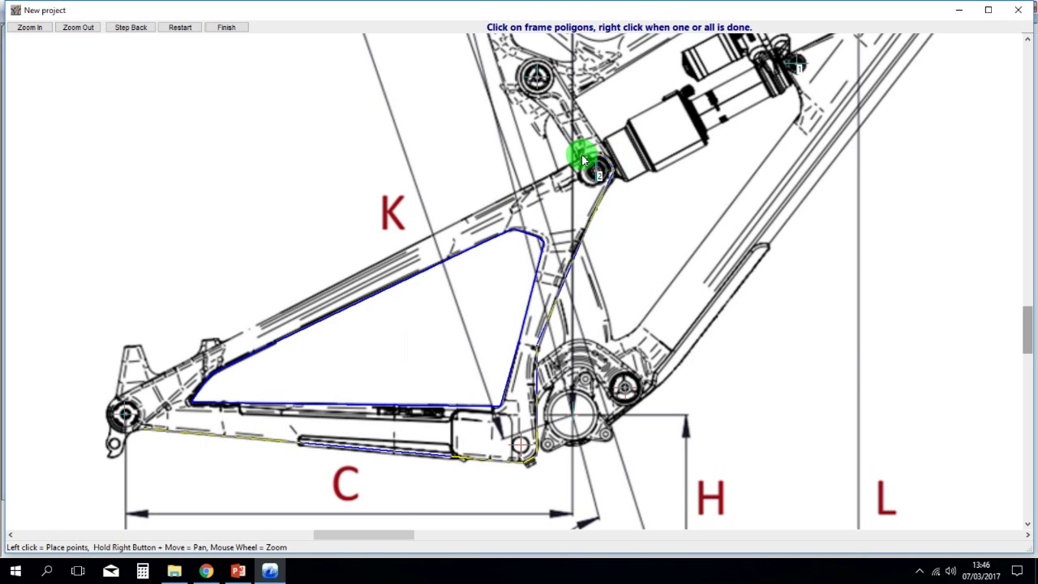
click(113, 404)
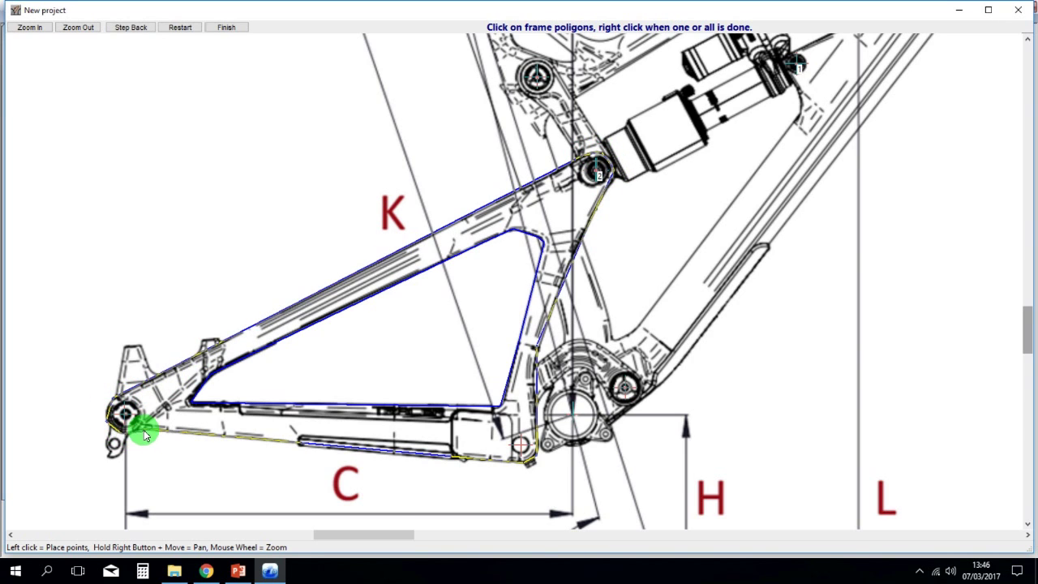
right_click(141, 434)
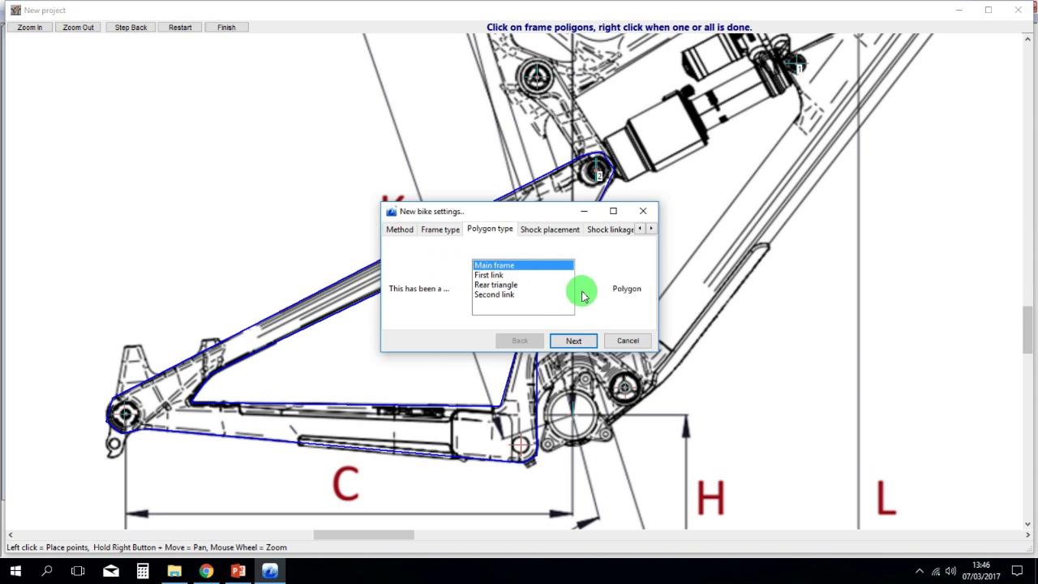
click(496, 284)
click(568, 340)
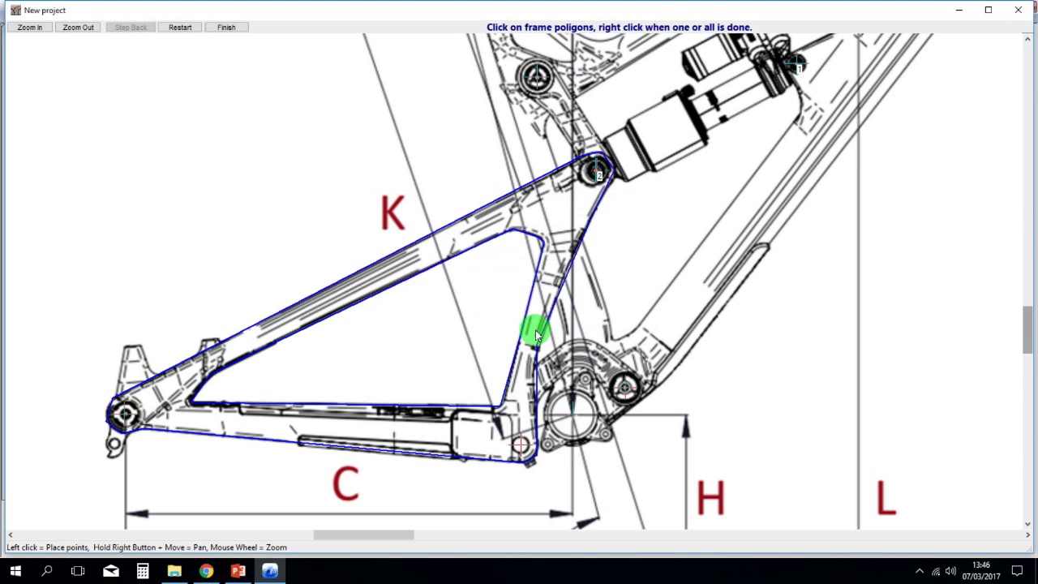
right_click(489, 317)
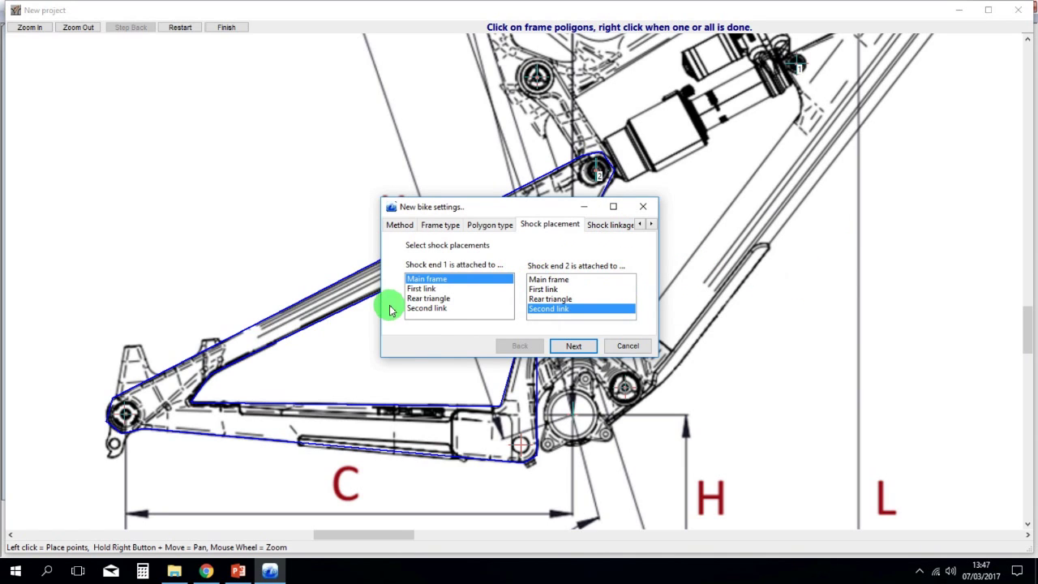
- Advance to calibration and set a 1x12 drivetrain with a 32-tooth crank
click(574, 347)
drag(536, 205, 424, 182)
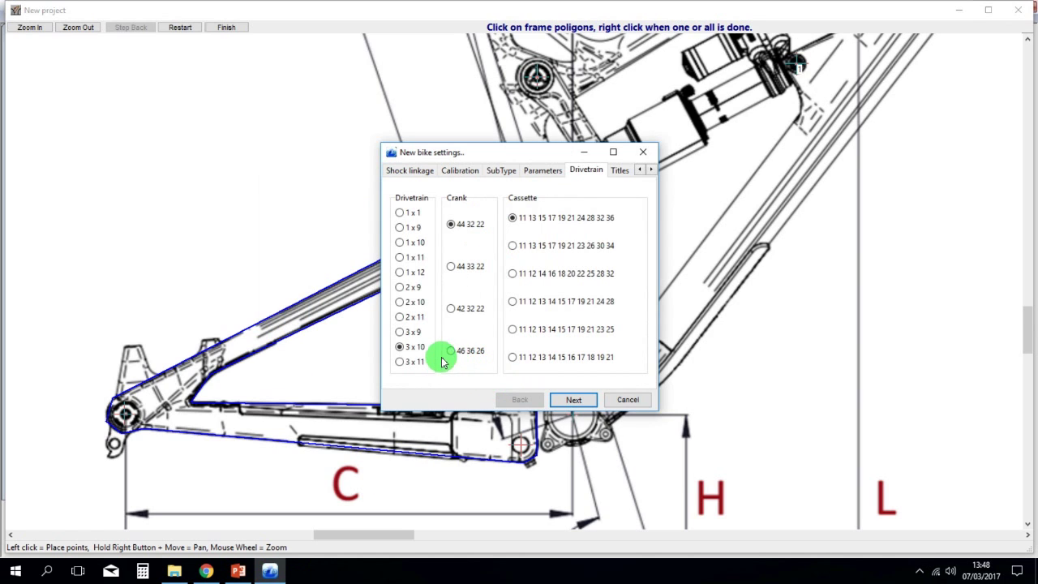
click(405, 273)
click(451, 274)
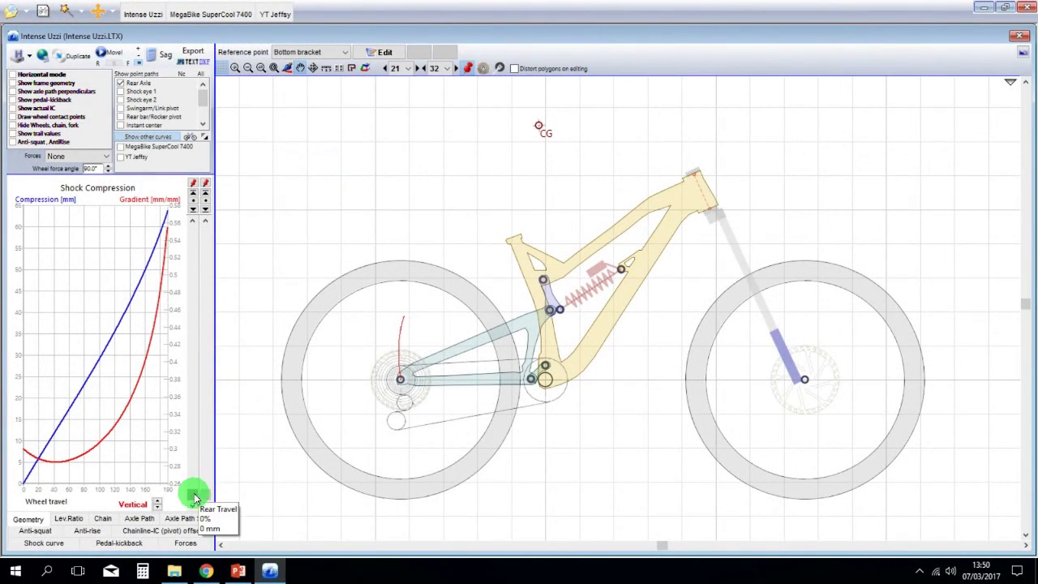
- Compress the Uzzi's suspension partway, lower its center of gravity, and hide wheels, chain and fork
mouse_move(195, 480)
mouse_down()
mouse_move(203, 312)
mouse_move(213, 457)
mouse_move(193, 471)
mouse_up()
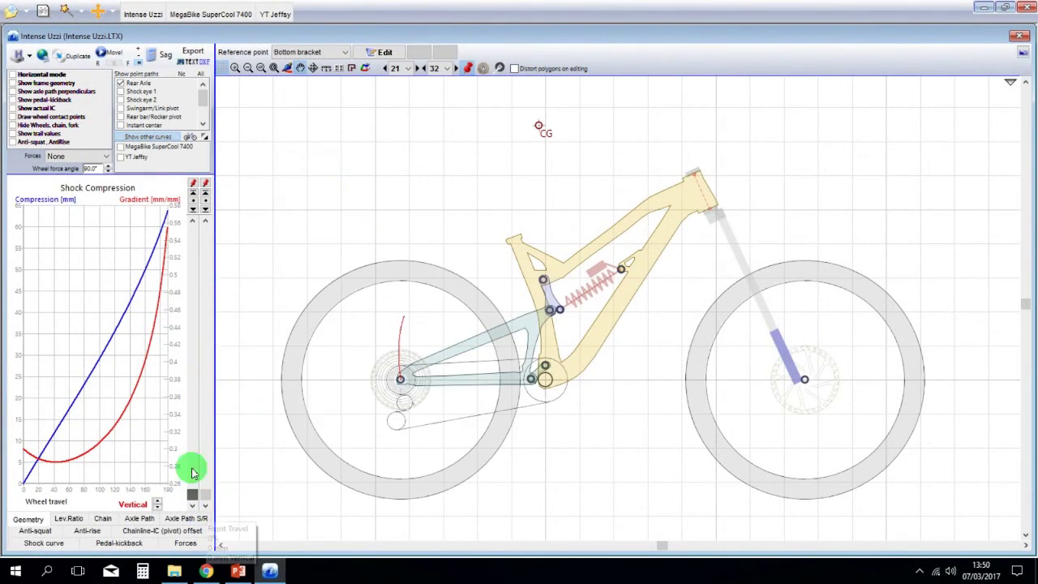
mouse_move(543, 141)
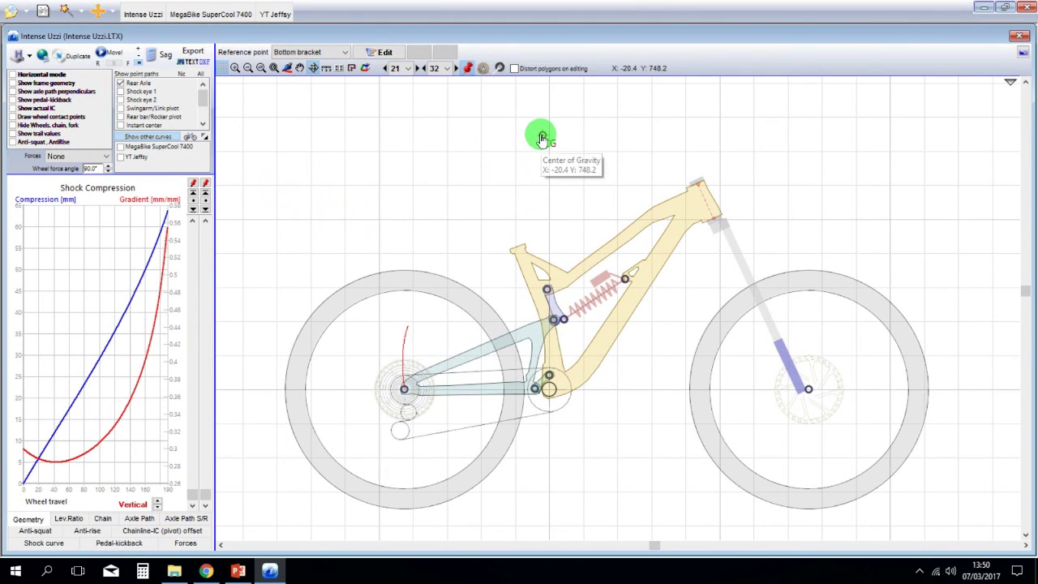
mouse_move(545, 140)
mouse_down()
mouse_move(535, 155)
mouse_move(549, 157)
mouse_move(535, 144)
mouse_up()
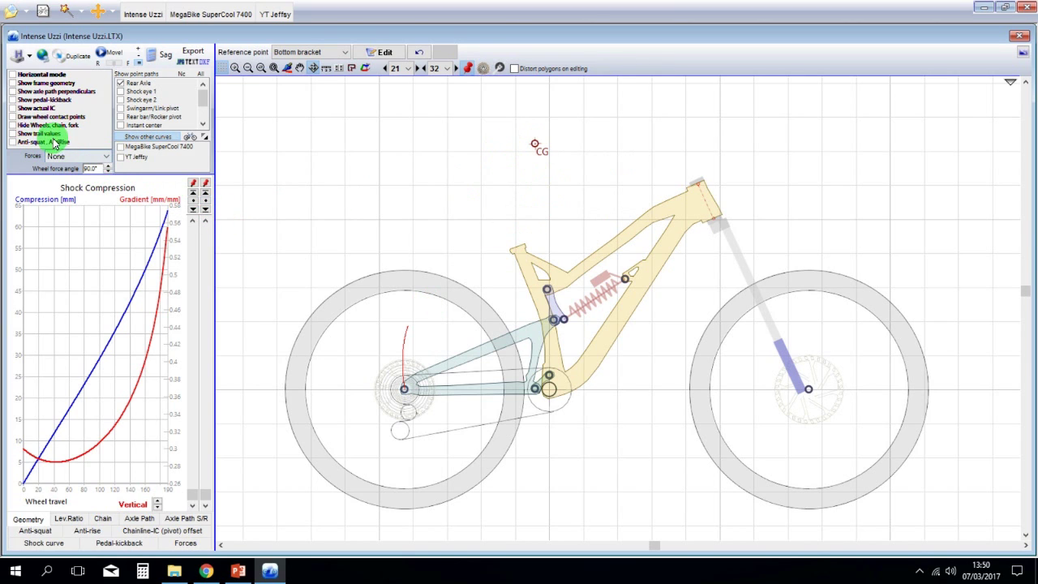
click(42, 125)
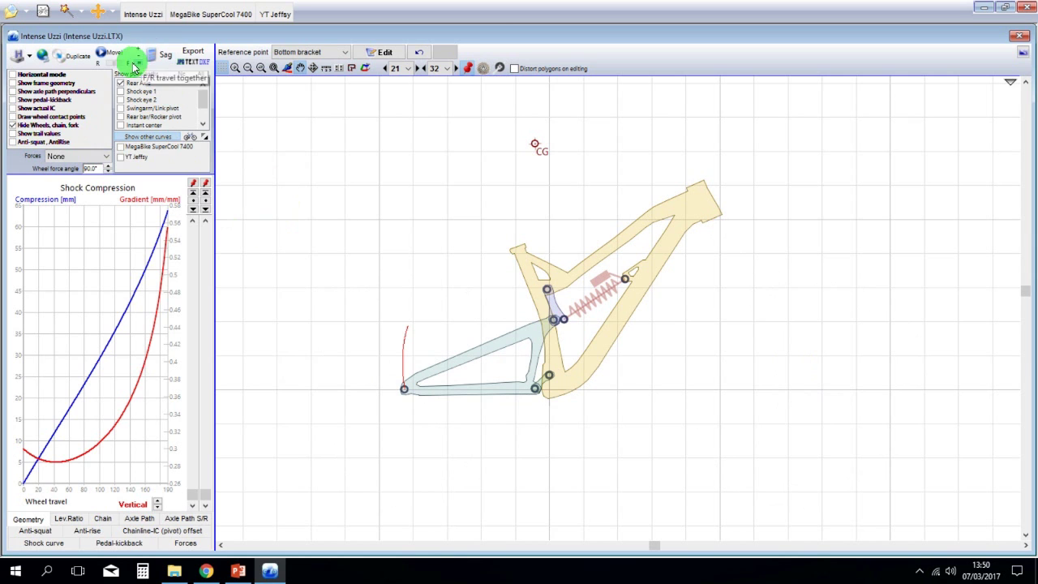
- Animate the suspension on flat ground, then check the sag calculation showing 31% rear sag
click(111, 53)
click(561, 294)
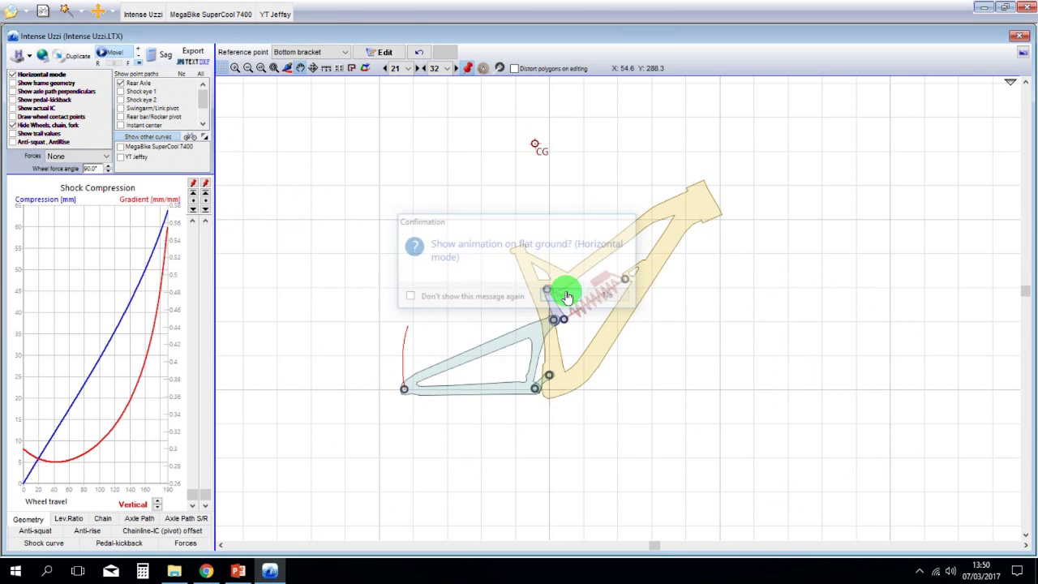
click(13, 74)
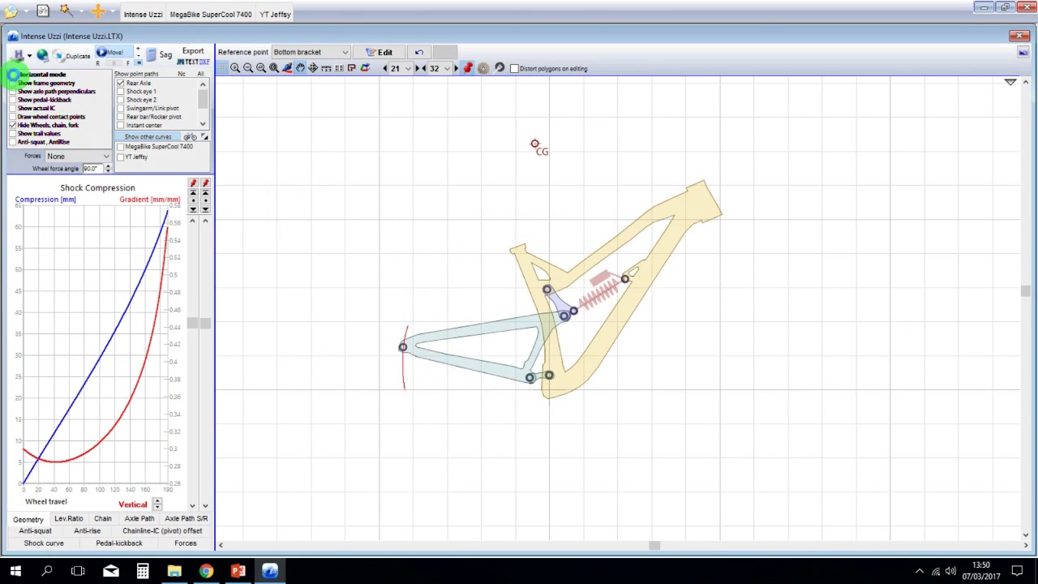
click(161, 57)
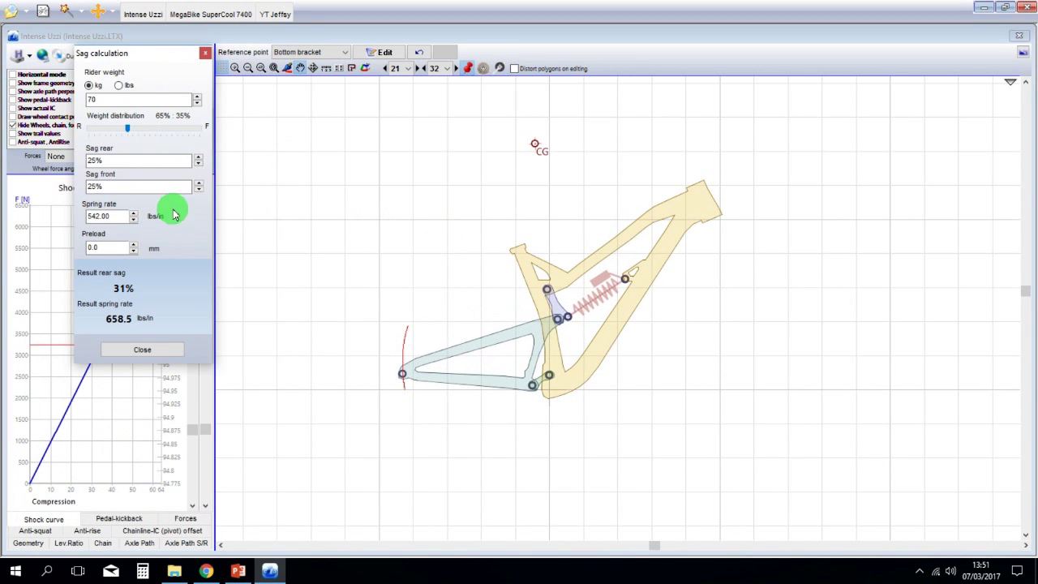
drag(151, 56, 291, 154)
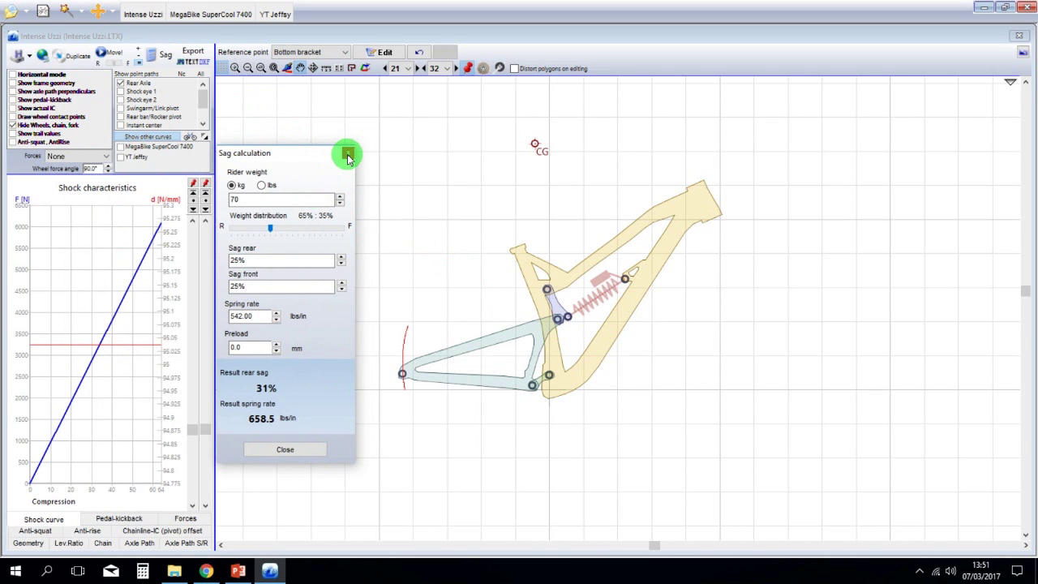
click(348, 157)
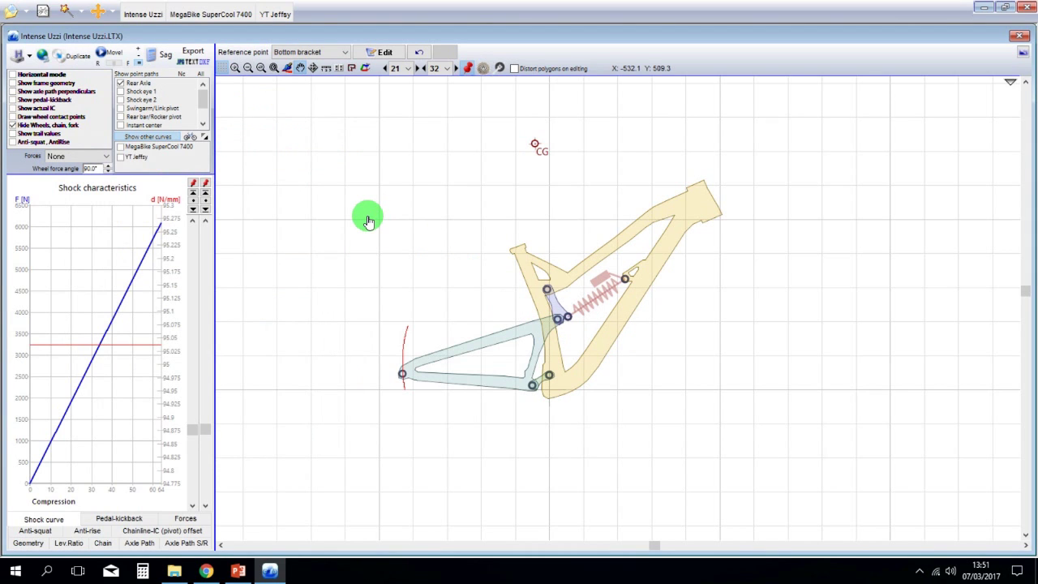